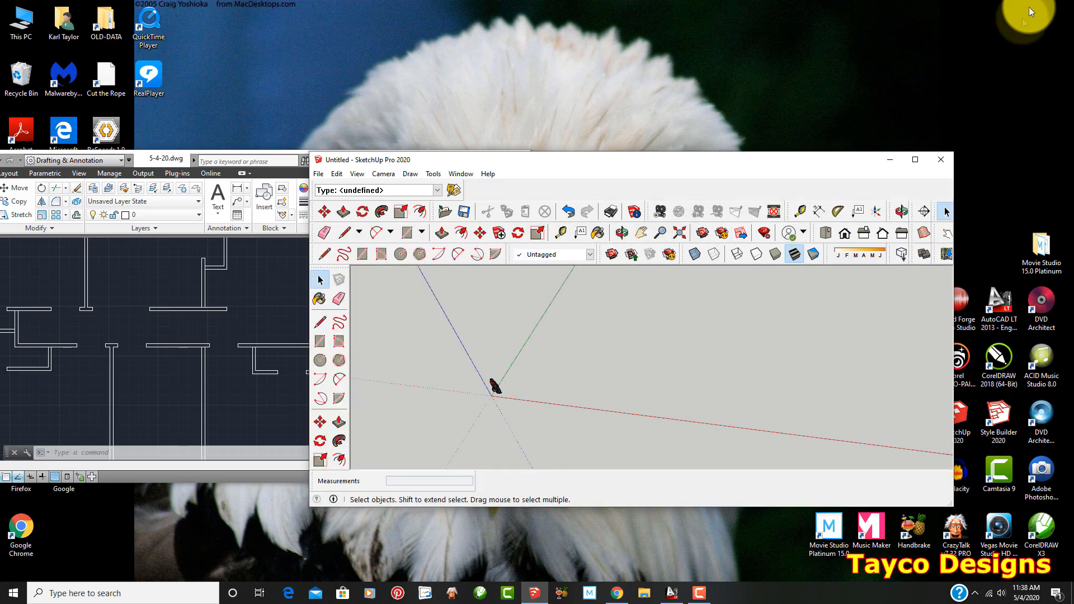
Switch to AutoCAD LT and save the floor plan as 5-4-20 in the AutoCAD to Sketchup folder, overwriting the existing 2013 drawing
{"action": "left_click", "coordinate": [894, 163]}
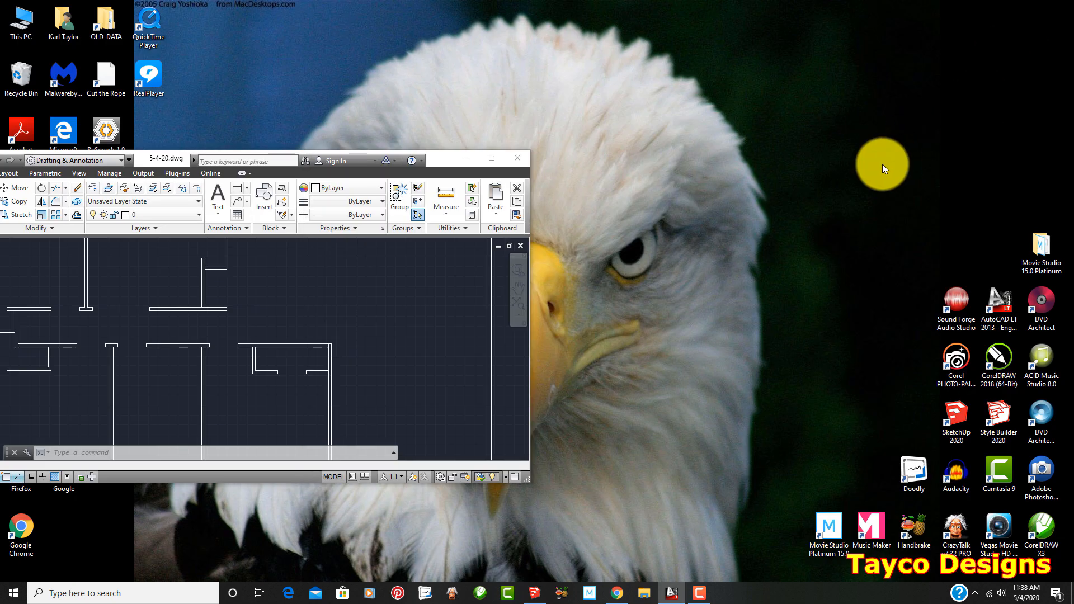
{"action": "left_click", "coordinate": [496, 158]}
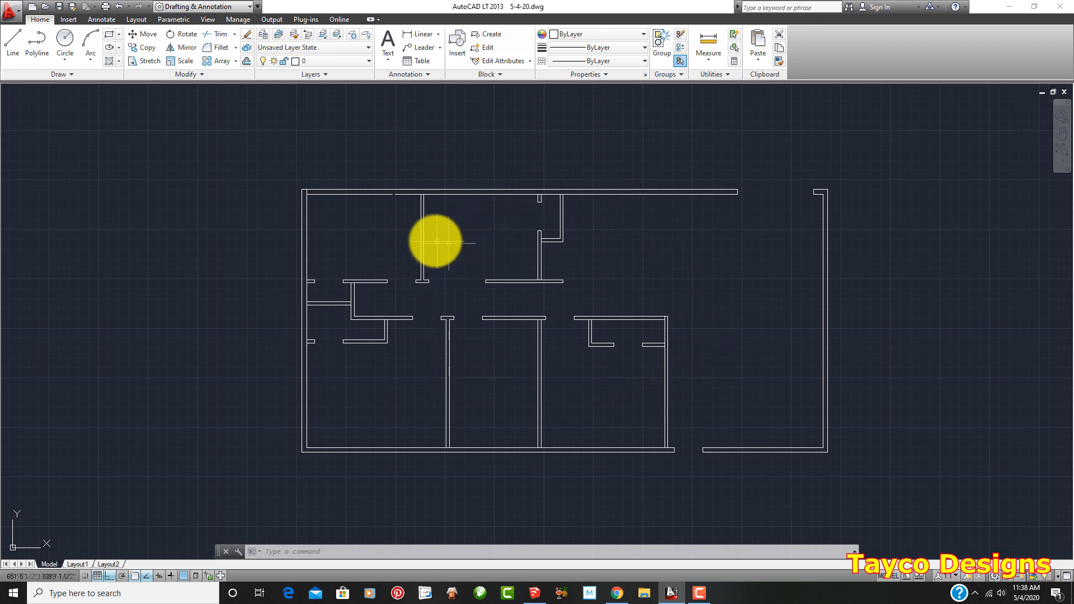
{"action": "mouse_move", "coordinate": [417, 214]}
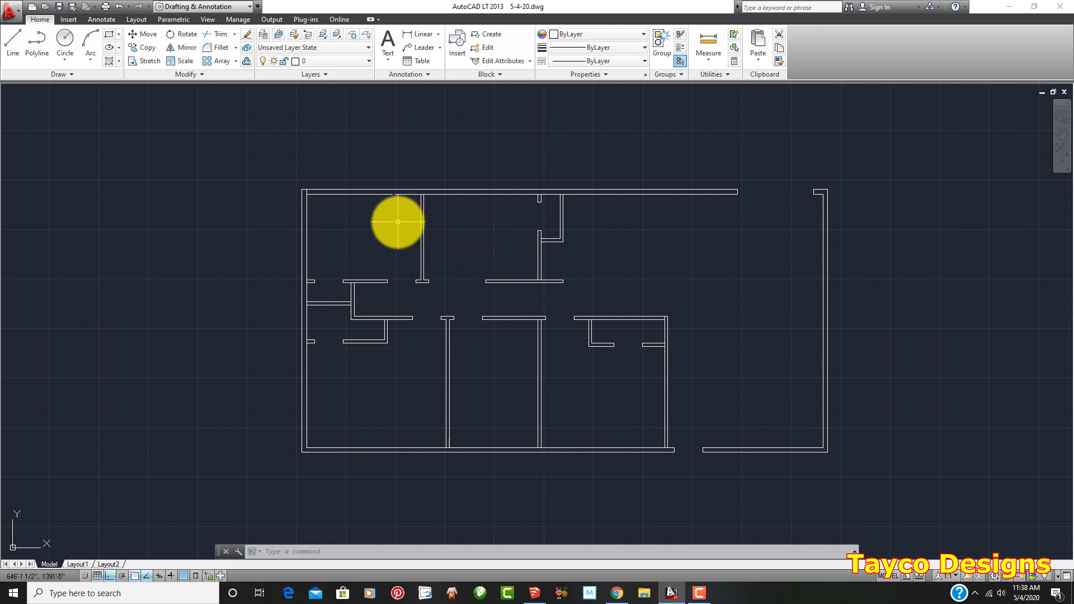
{"action": "left_click", "coordinate": [12, 16]}
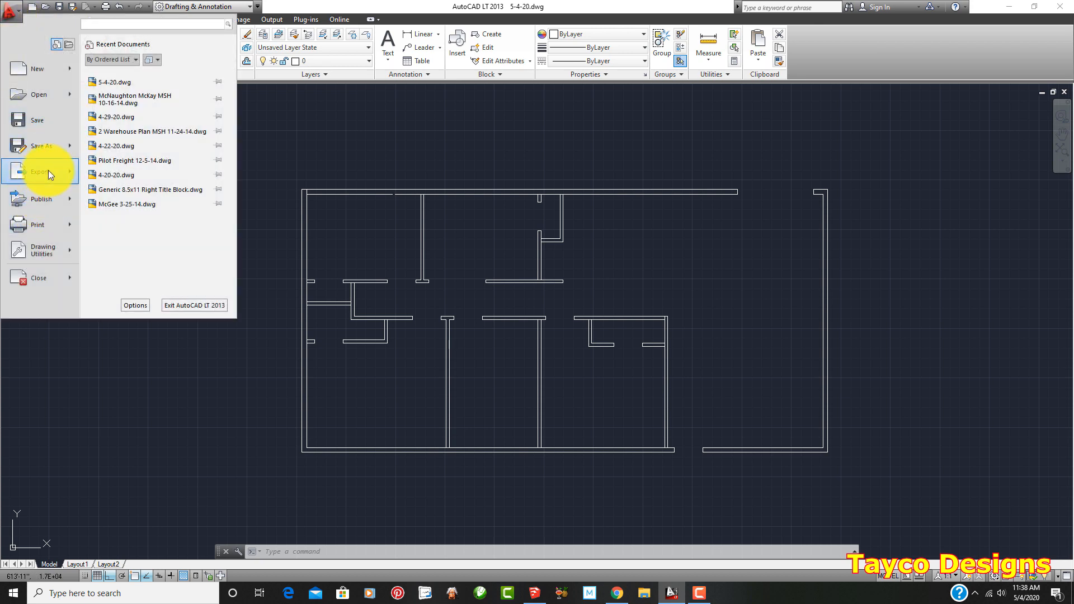
{"action": "left_click", "coordinate": [52, 149]}
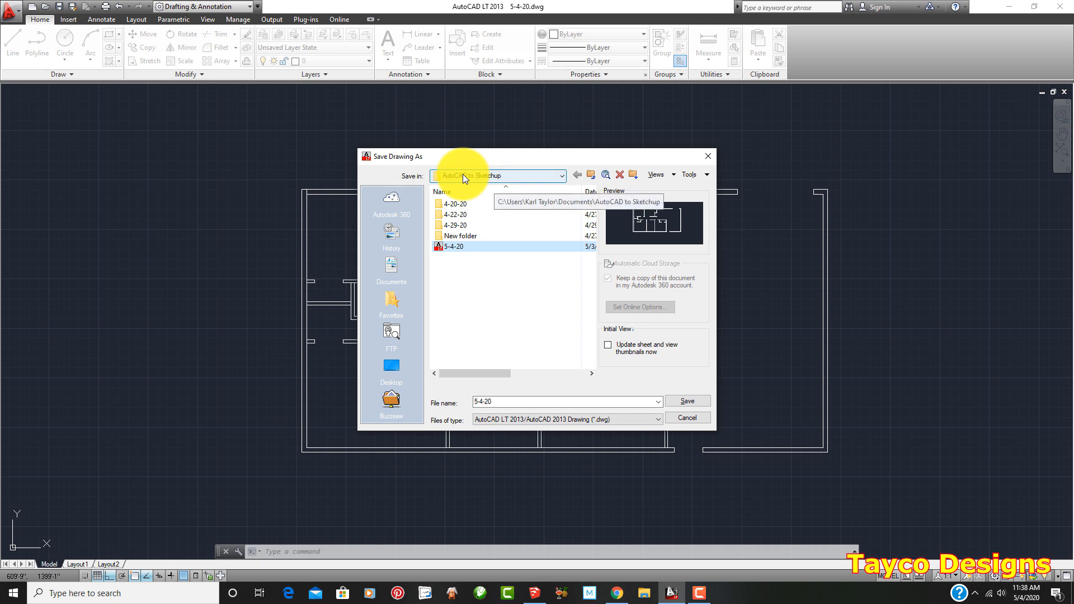
{"action": "left_click", "coordinate": [680, 402]}
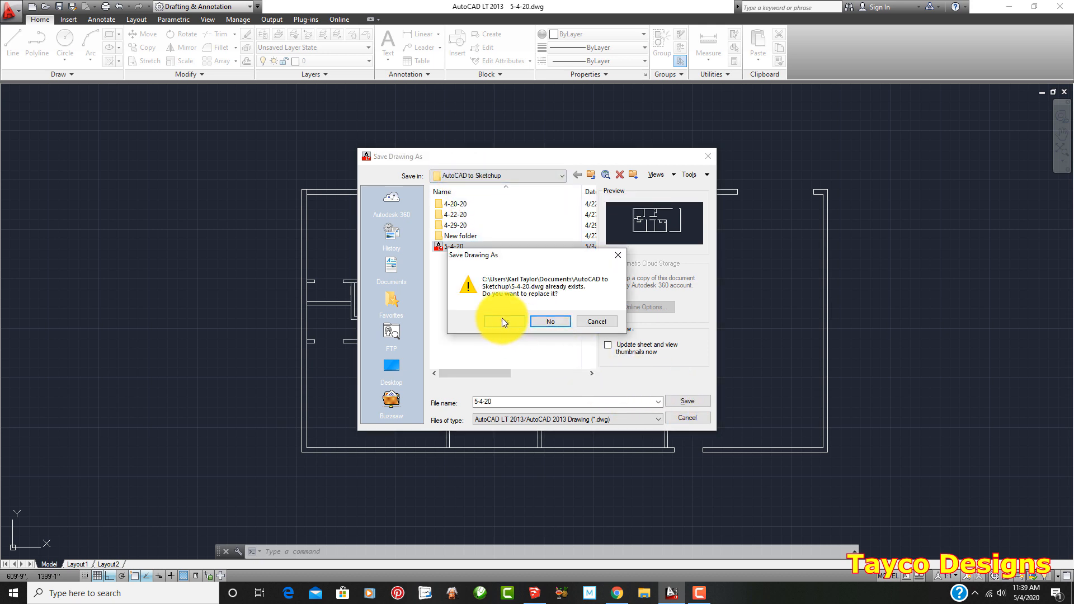
{"action": "left_click", "coordinate": [501, 319]}
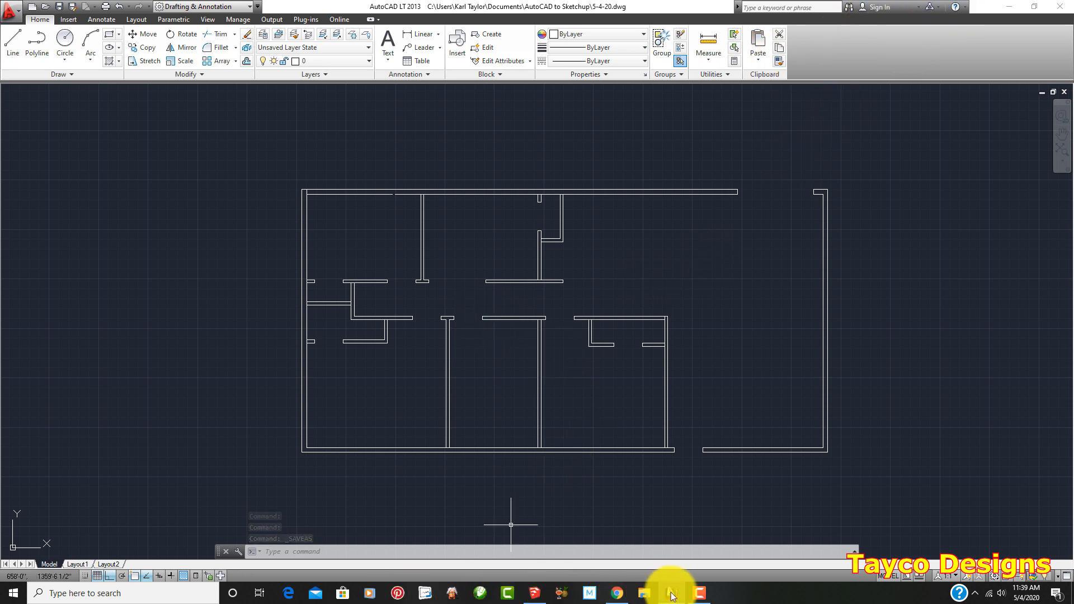
Switch to SketchUp, enlarge its window to full screen, and delete the default figure at the origin
{"action": "left_click", "coordinate": [537, 596]}
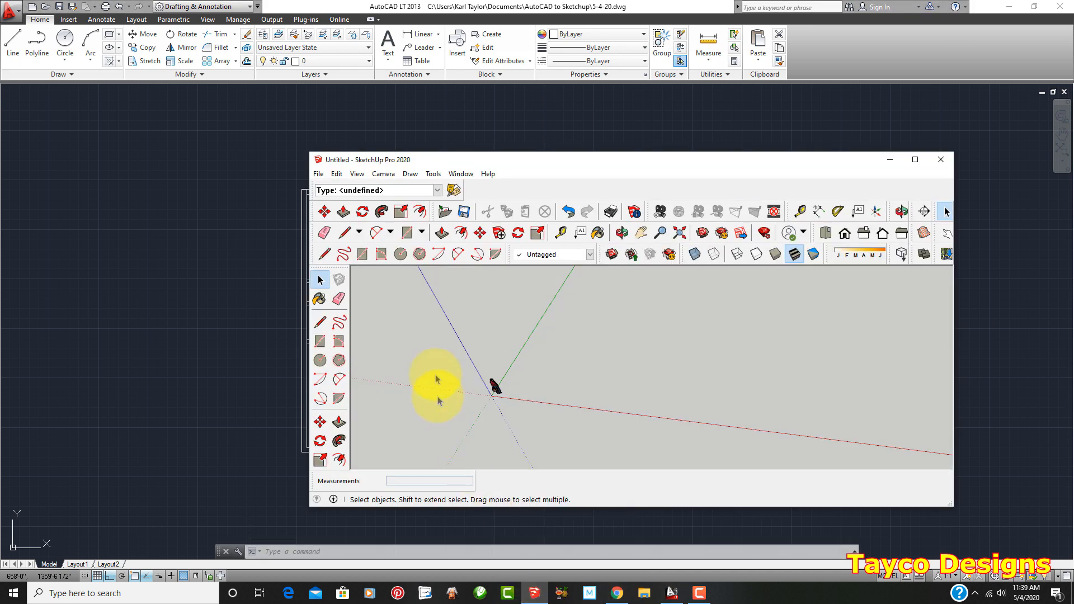
{"action": "mouse_move", "coordinate": [596, 162]}
{"action": "left_mouse_down"}
{"action": "mouse_move", "coordinate": [533, 150]}
{"action": "mouse_move", "coordinate": [516, 131]}
{"action": "left_mouse_up"}
{"action": "left_click", "coordinate": [830, 127]}
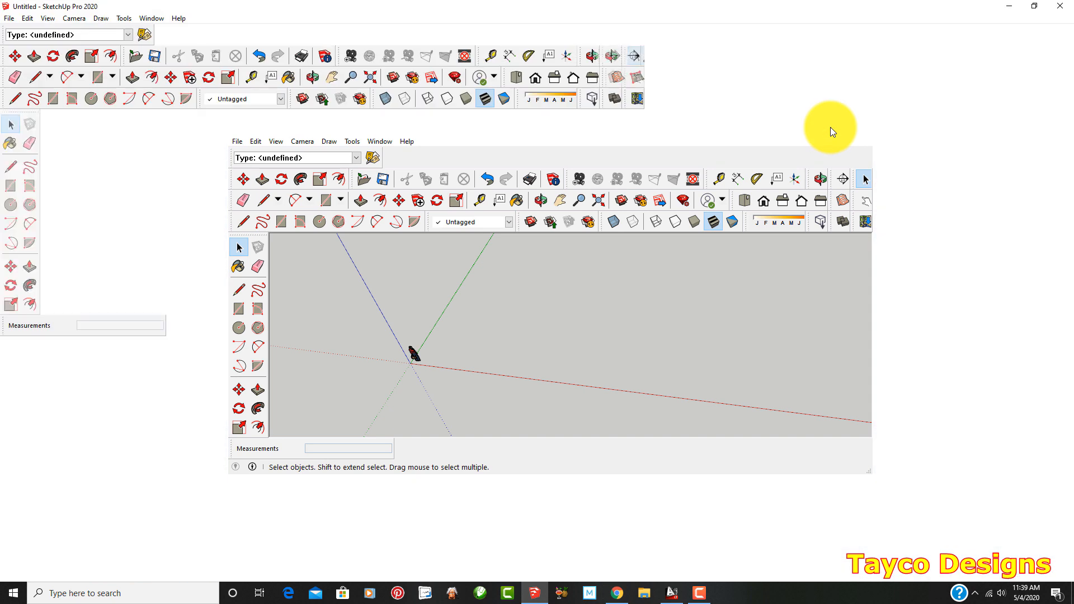
{"action": "scroll", "coordinate": [209, 359], "scroll_direction": "up", "scroll_amount": 3}
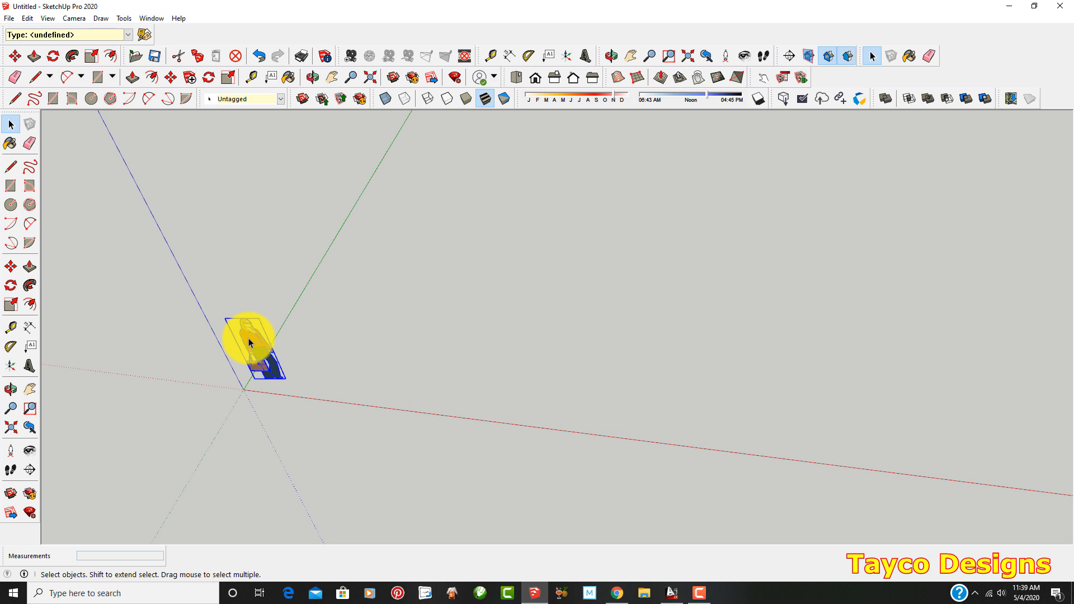
{"action": "key", "text": "Delete"}
{"action": "middle_click_drag", "start_coordinate": [248, 313], "coordinate": [304, 304]}
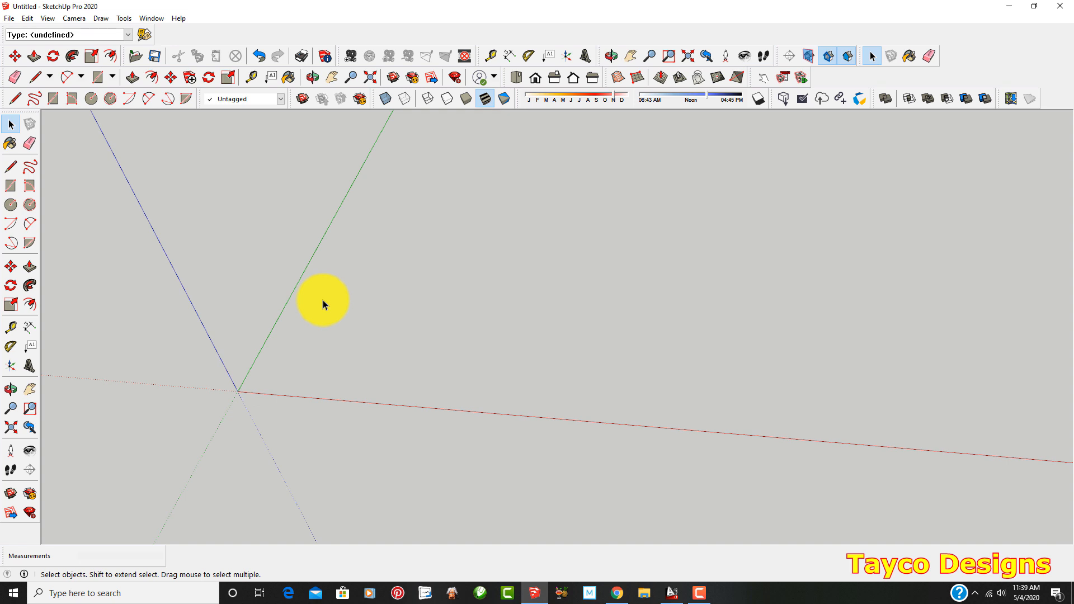
Import the 5-4-20 AutoCAD drawing from the AutoCAD to Sketchup folder and dismiss the import results
{"action": "left_click", "coordinate": [8, 19]}
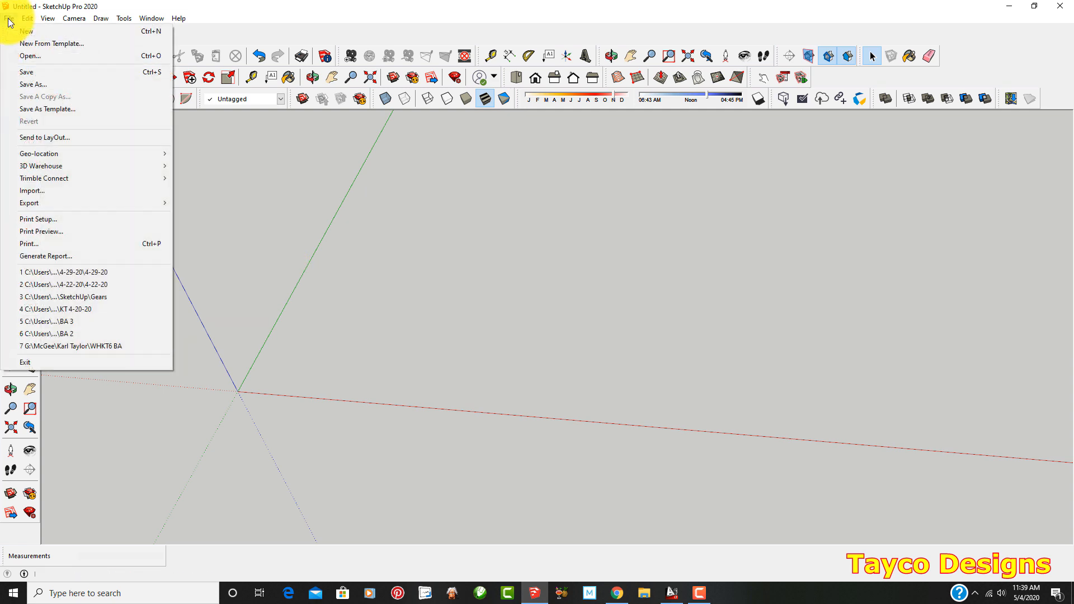
{"action": "left_click", "coordinate": [50, 190]}
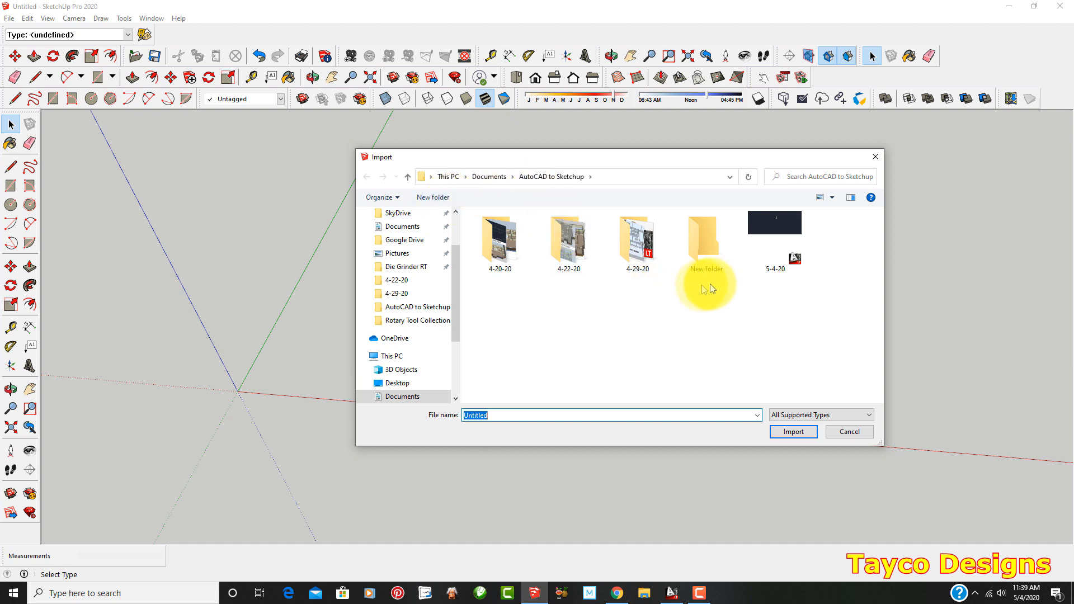
{"action": "left_click", "coordinate": [767, 243]}
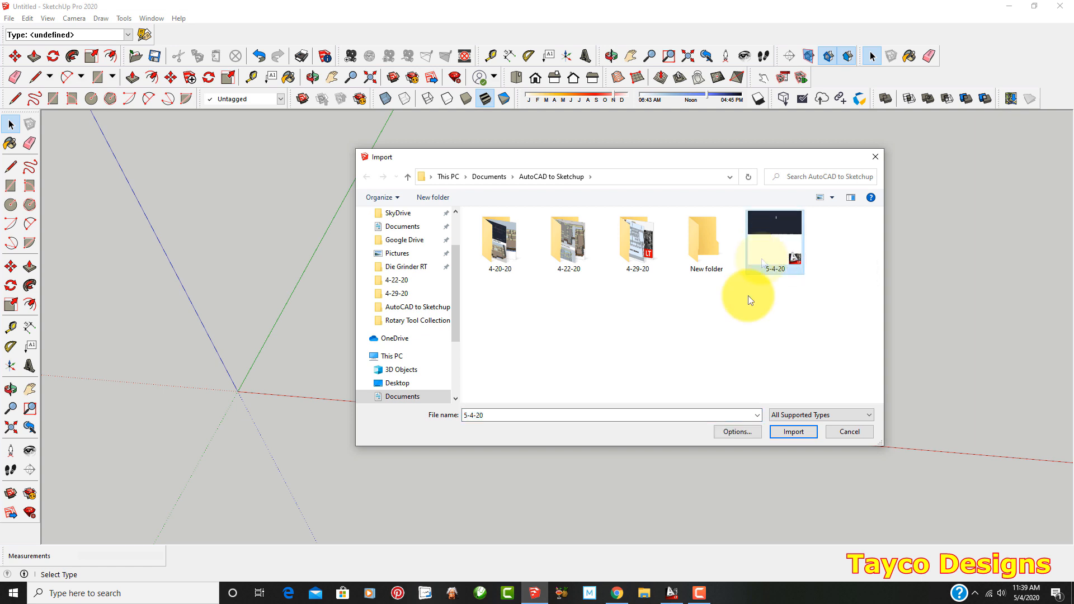
{"action": "left_click", "coordinate": [791, 432]}
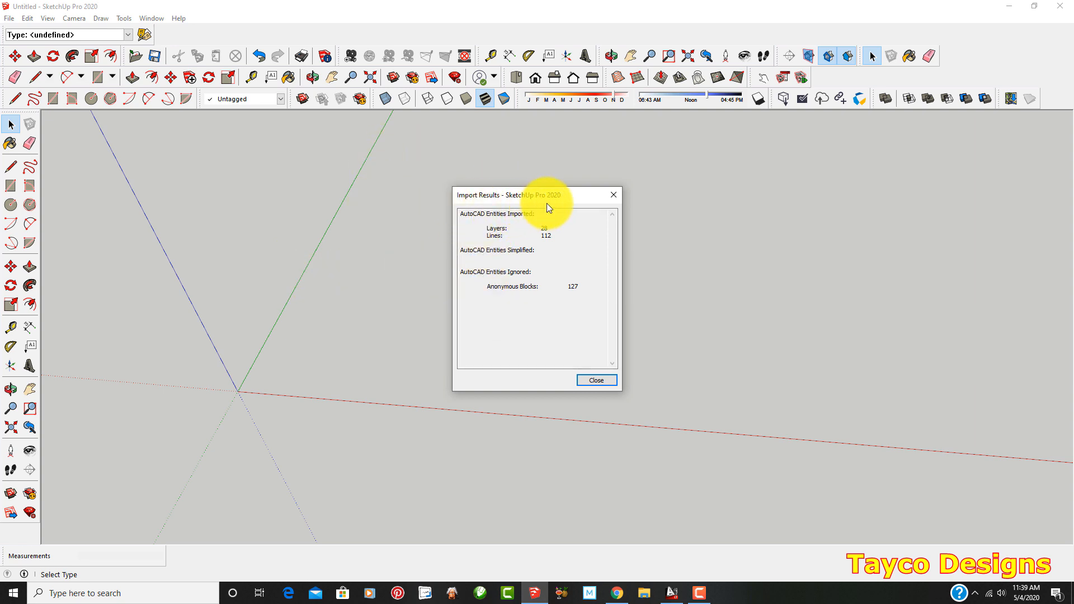
{"action": "left_click", "coordinate": [616, 197]}
Copy the whole imported floor plan along the red axis, placing the duplicate well clear of the original
{"action": "scroll", "coordinate": [490, 289], "scroll_direction": "down", "scroll_amount": 4}
{"action": "middle_click_drag", "start_coordinate": [491, 287], "coordinate": [508, 317]}
{"action": "scroll", "coordinate": [411, 317], "scroll_direction": "down", "scroll_amount": 2}
{"action": "scroll", "coordinate": [411, 316], "scroll_direction": "up", "scroll_amount": 1}
{"action": "scroll", "coordinate": [223, 280], "scroll_direction": "down", "scroll_amount": 3}
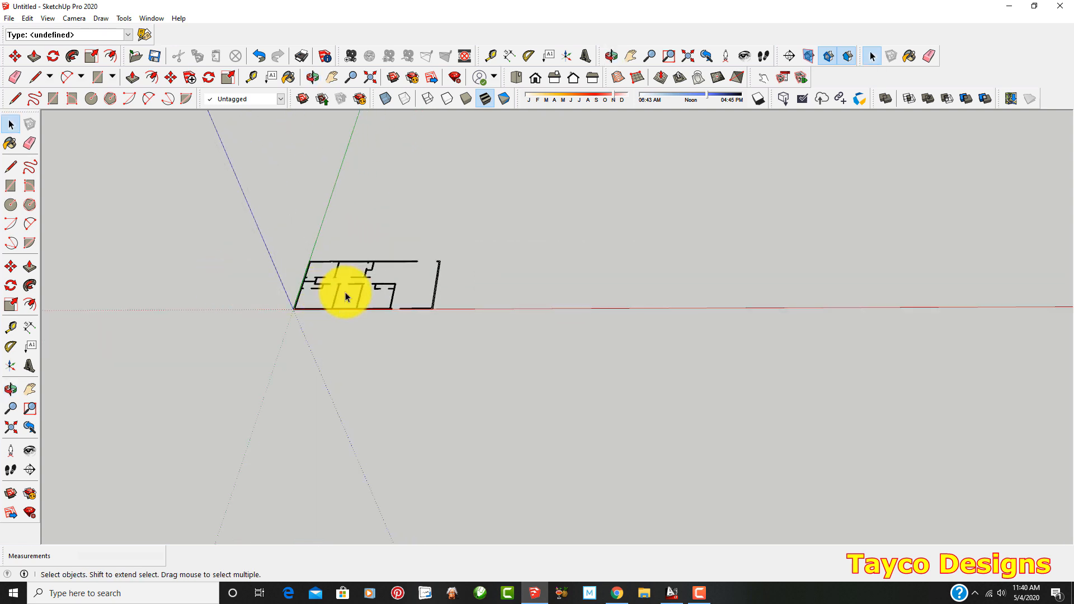
{"action": "scroll", "coordinate": [239, 260], "scroll_direction": "up", "scroll_amount": 1}
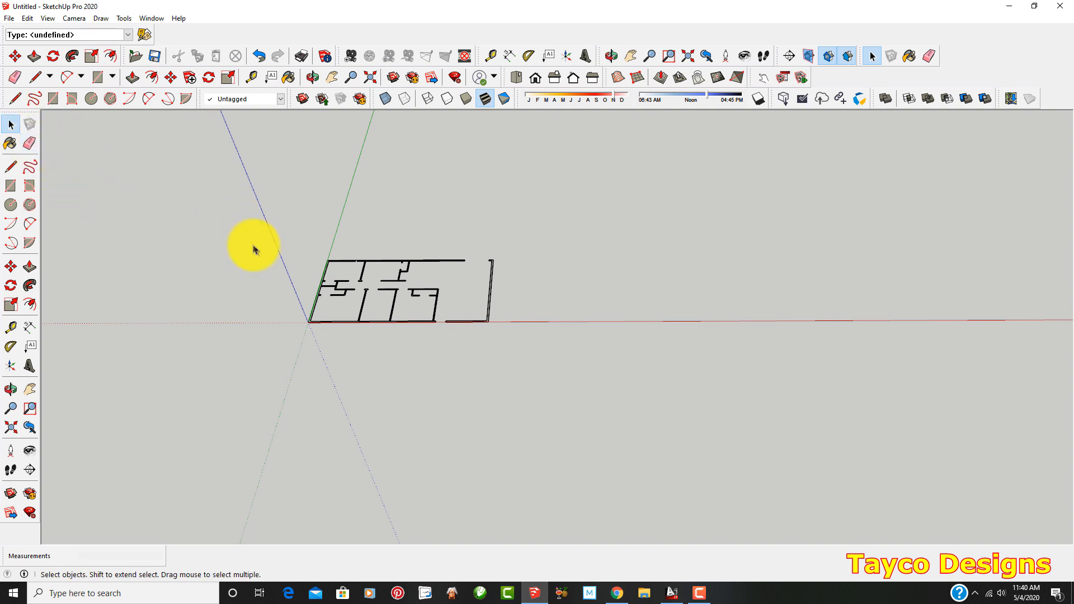
{"action": "left_click_drag", "start_coordinate": [247, 216], "coordinate": [559, 369]}
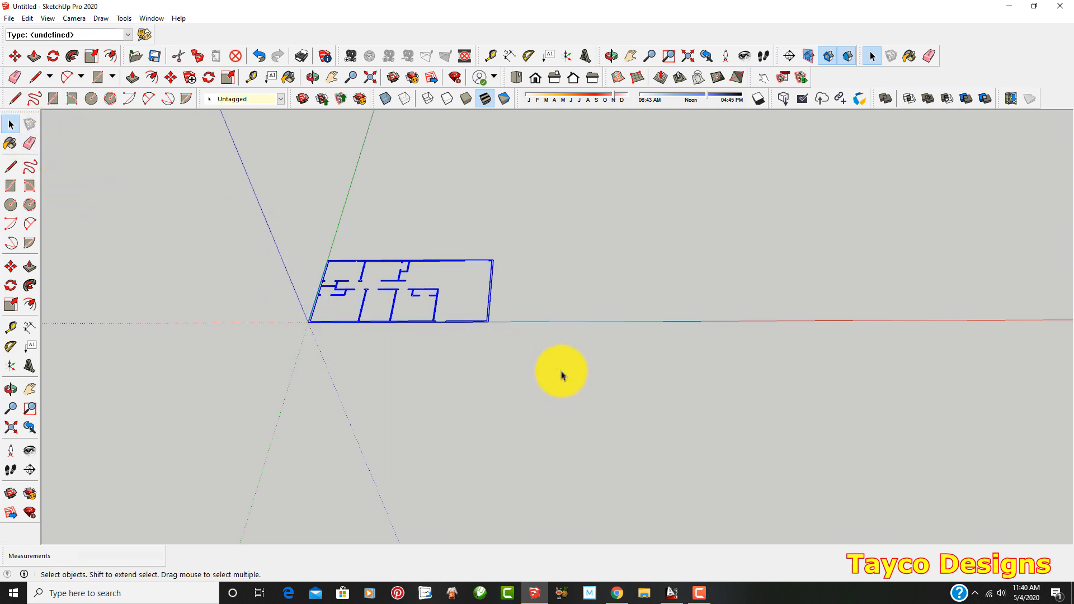
{"action": "left_click", "coordinate": [10, 267]}
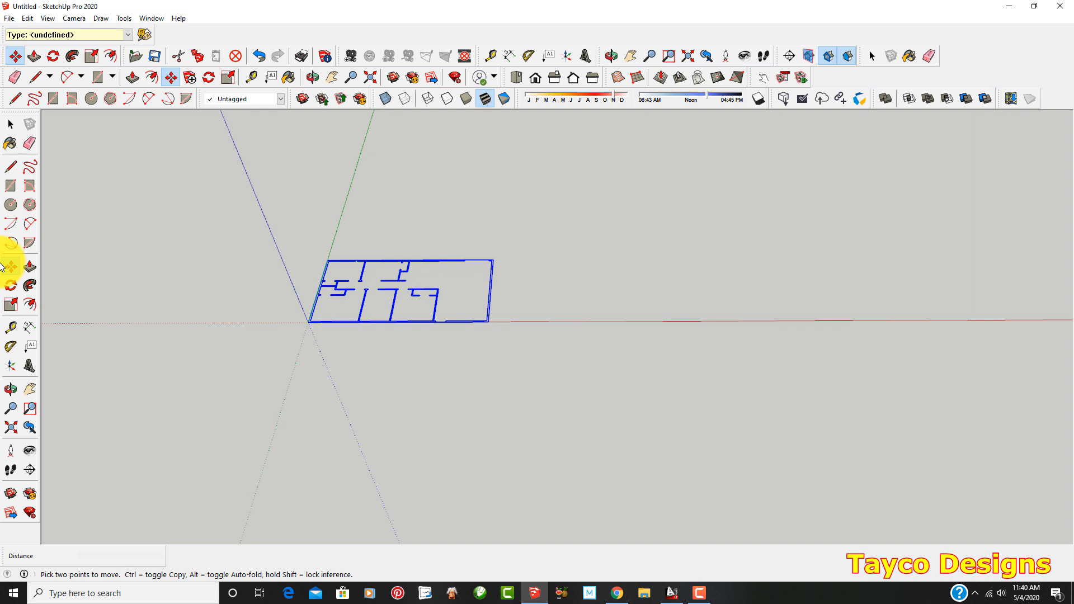
{"action": "key", "text": "ctrl"}
{"action": "left_click", "coordinate": [383, 323]}
{"action": "scroll", "coordinate": [383, 323], "scroll_direction": "down", "scroll_amount": 1}
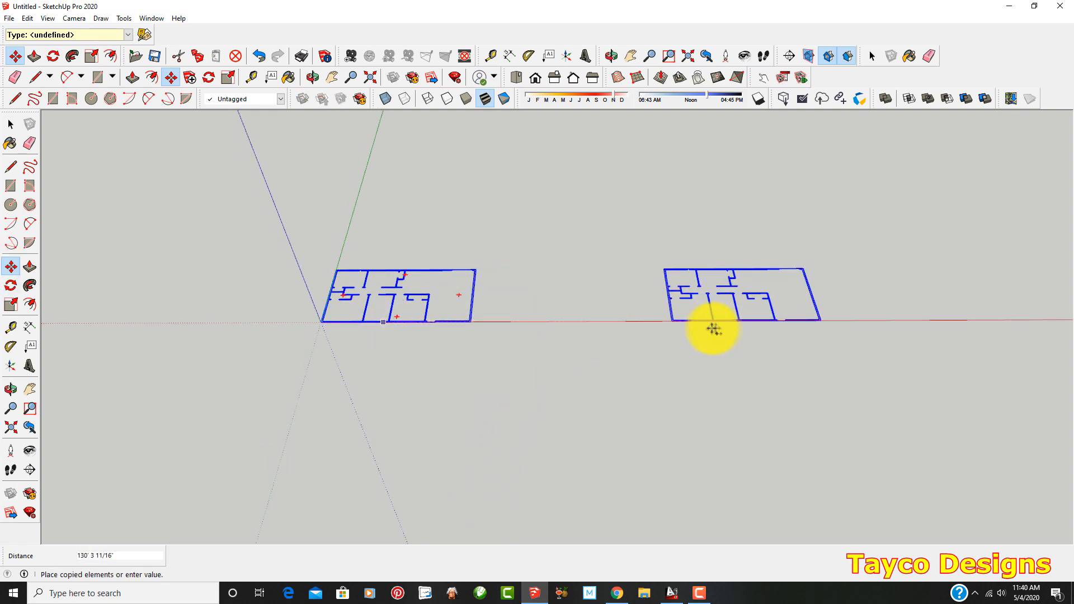
{"action": "left_click", "coordinate": [710, 325]}
{"action": "key", "text": "Escape"}
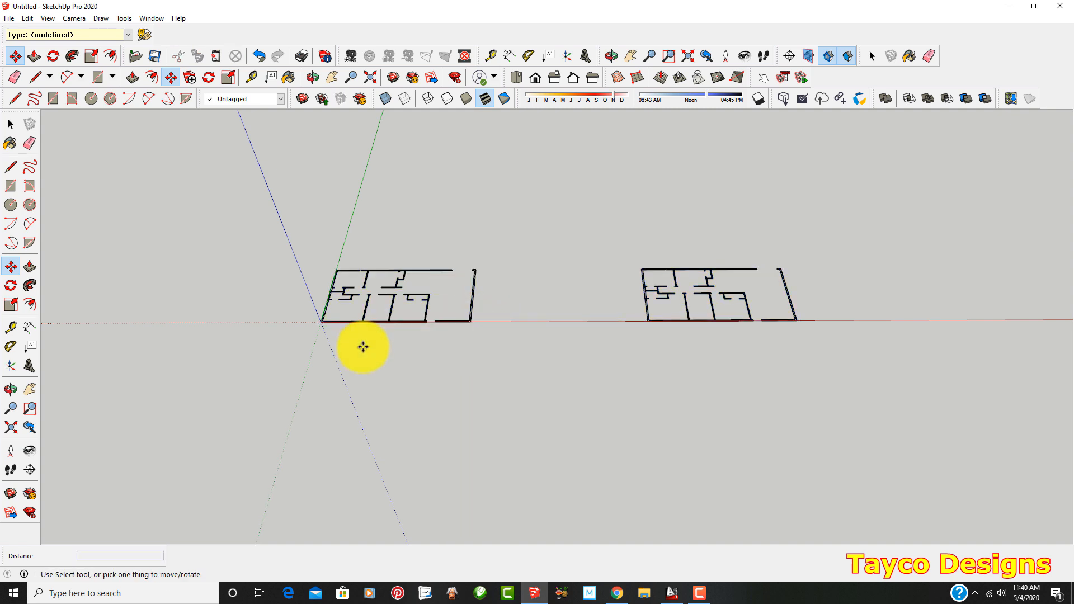
Select the original floor plan and its copy in turn to check how each one is grouped
{"action": "scroll", "coordinate": [233, 323], "scroll_direction": "up", "scroll_amount": 3}
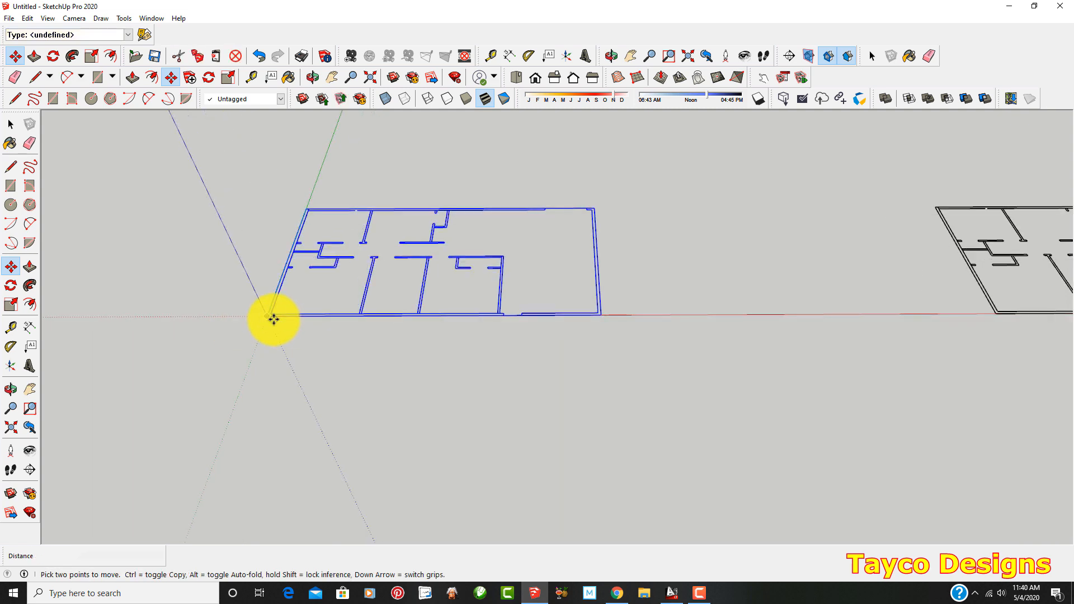
{"action": "left_click", "coordinate": [8, 125]}
{"action": "scroll", "coordinate": [399, 279], "scroll_direction": "up", "scroll_amount": 3}
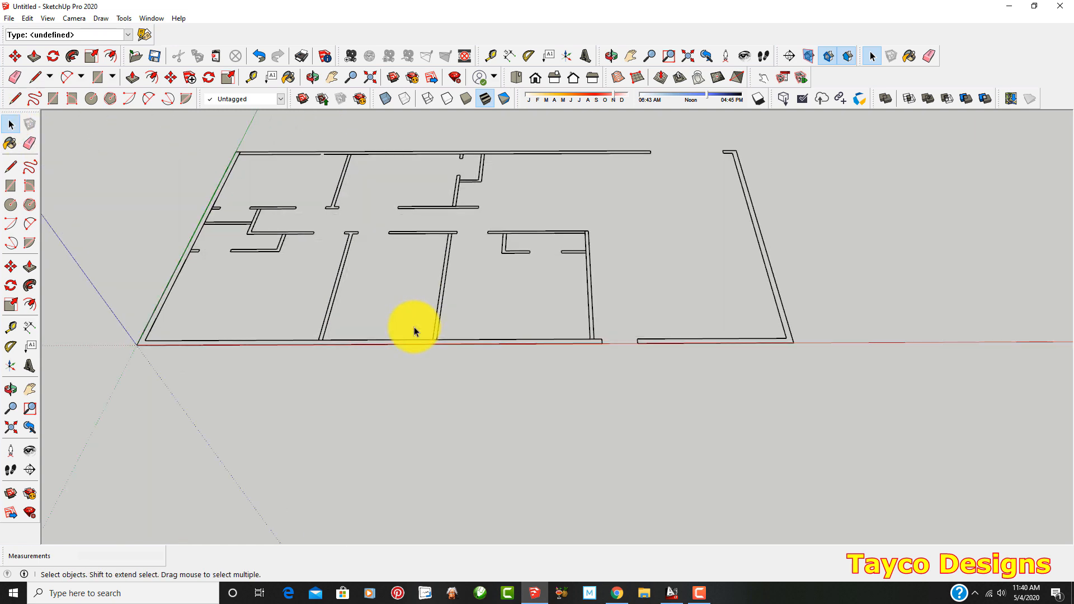
{"action": "triple_click", "coordinate": [438, 341]}
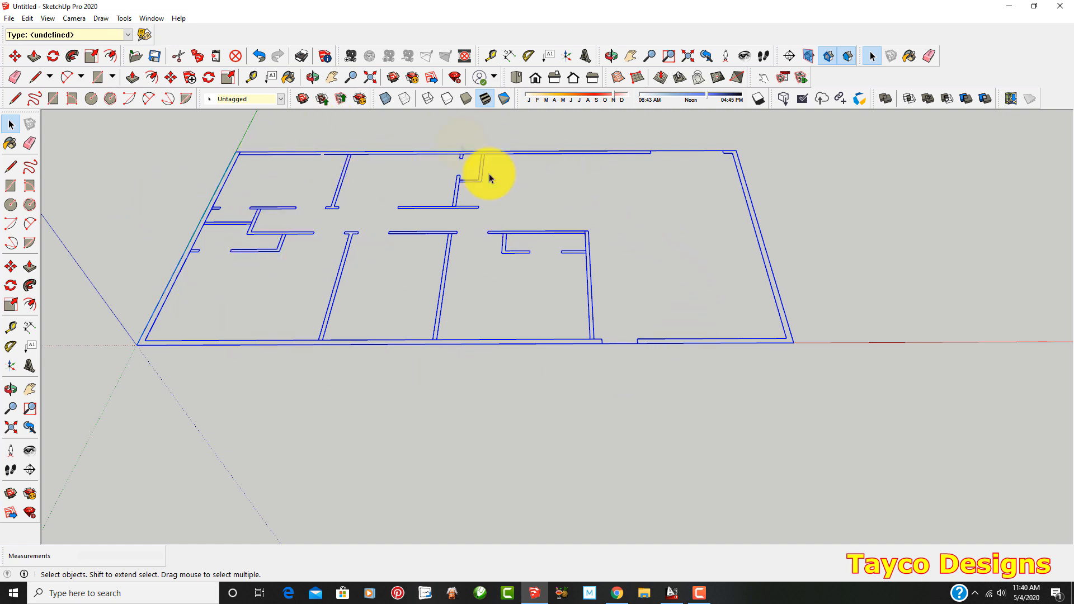
{"action": "scroll", "coordinate": [229, 282], "scroll_direction": "down", "scroll_amount": 3}
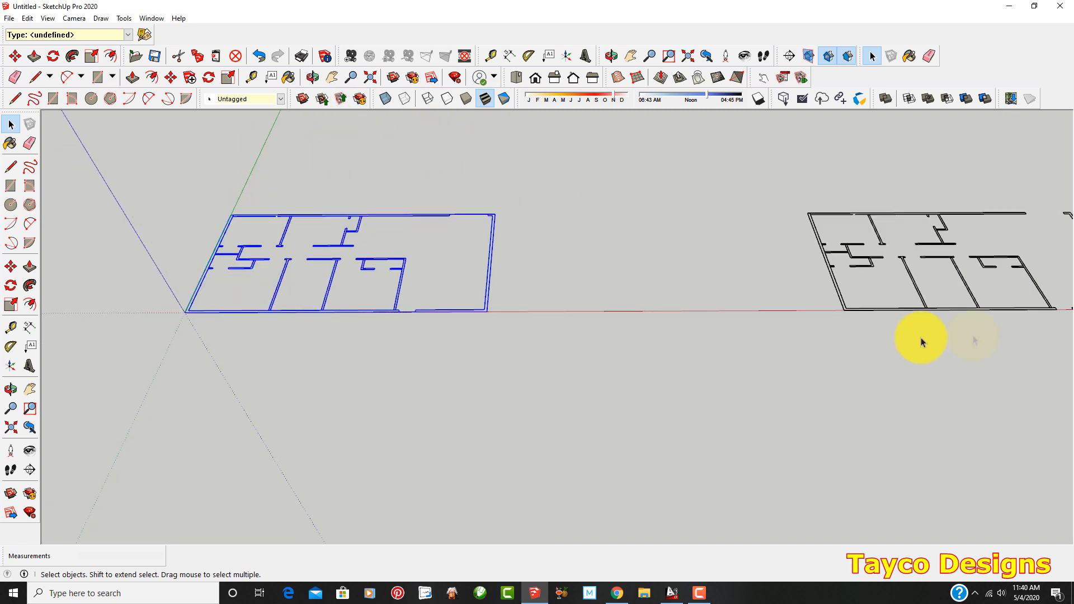
{"action": "left_click", "coordinate": [890, 309]}
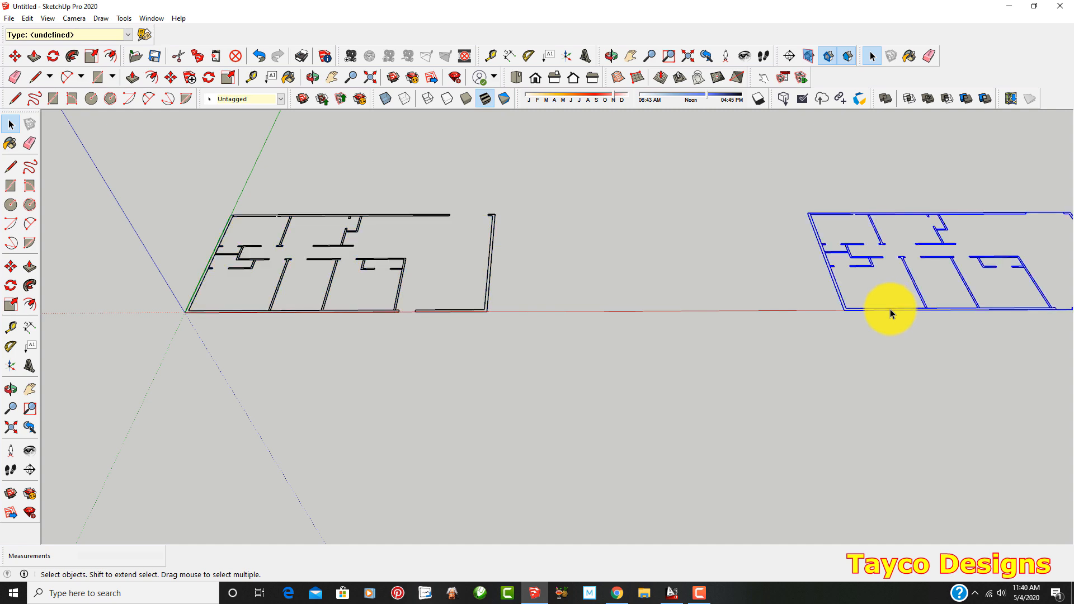
{"action": "middle_click_drag", "start_coordinate": [851, 324], "coordinate": [669, 329]}
Explode the original floor plan component at the origin into separate lines and clear the selection
{"action": "scroll", "coordinate": [945, 297], "scroll_direction": "up", "scroll_amount": 2}
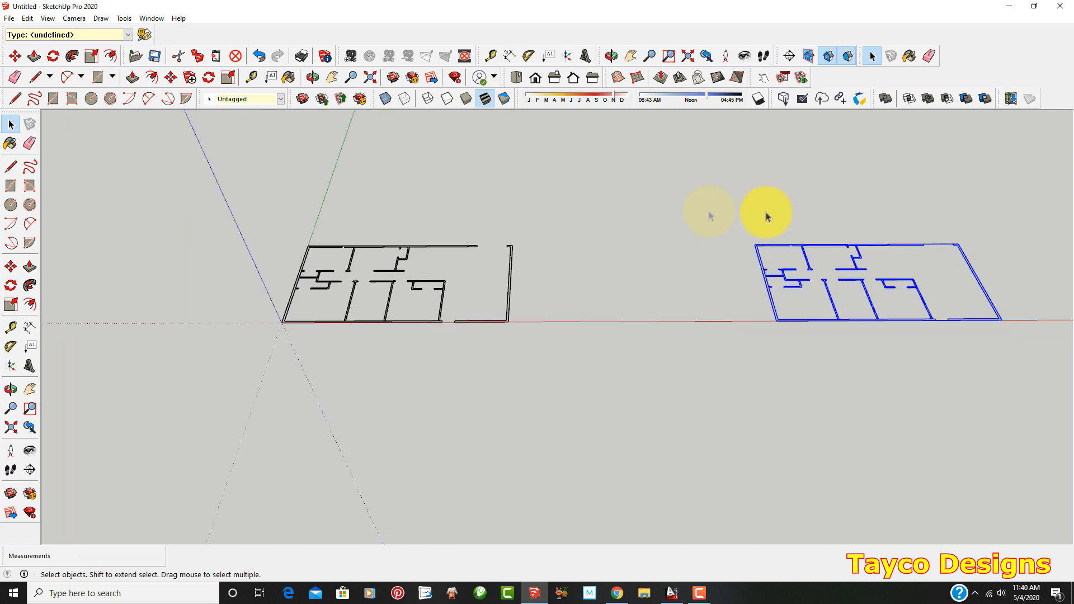
{"action": "scroll", "coordinate": [144, 264], "scroll_direction": "up", "scroll_amount": 2}
{"action": "scroll", "coordinate": [223, 328], "scroll_direction": "up", "scroll_amount": 1}
{"action": "scroll", "coordinate": [506, 347], "scroll_direction": "up", "scroll_amount": 4}
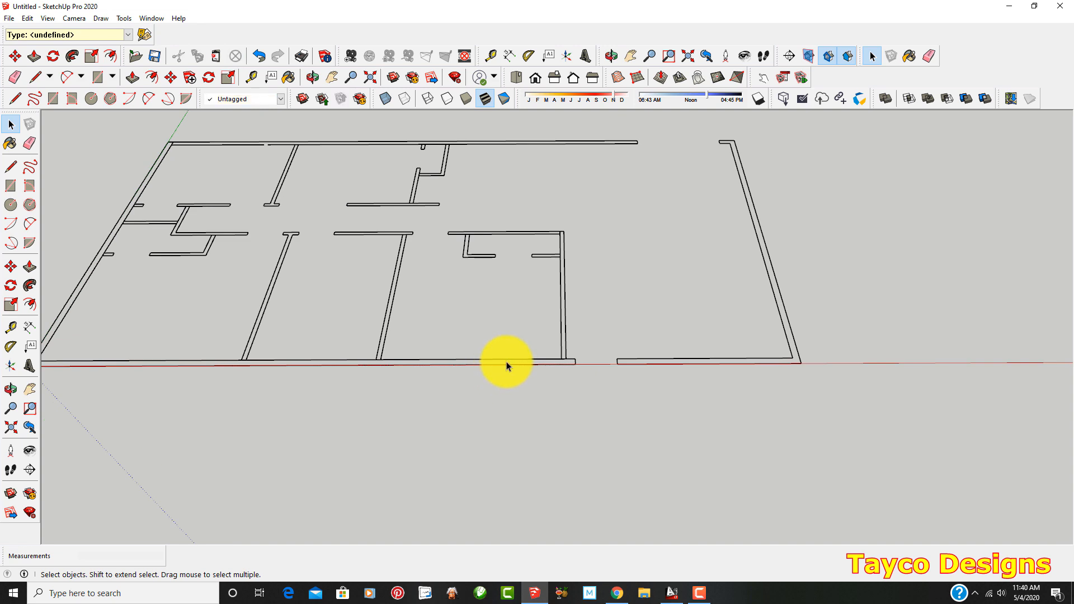
{"action": "triple_click", "coordinate": [560, 257]}
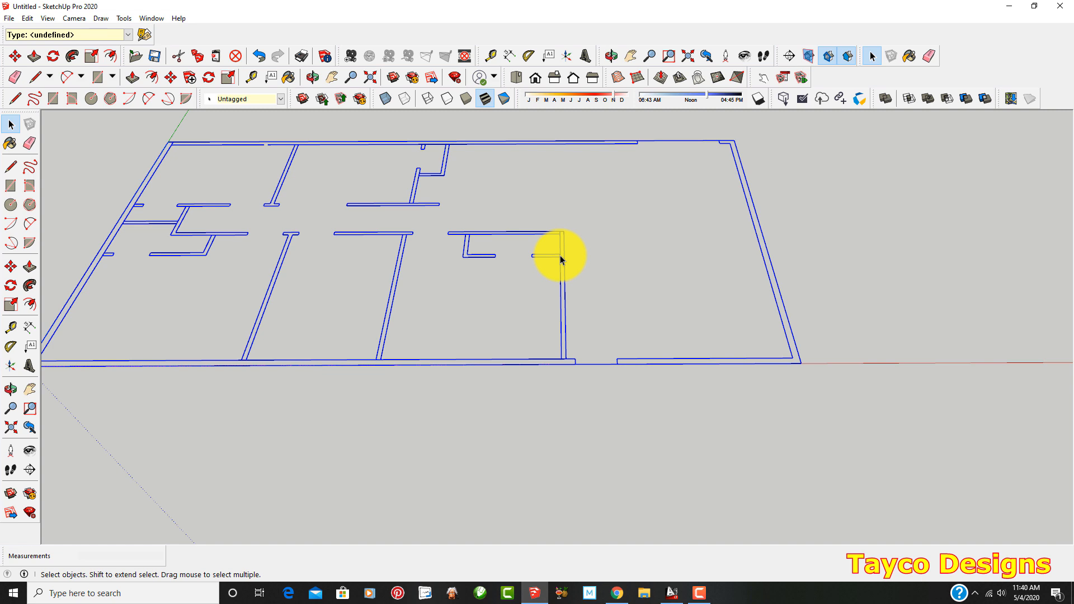
{"action": "right_click", "coordinate": [561, 258]}
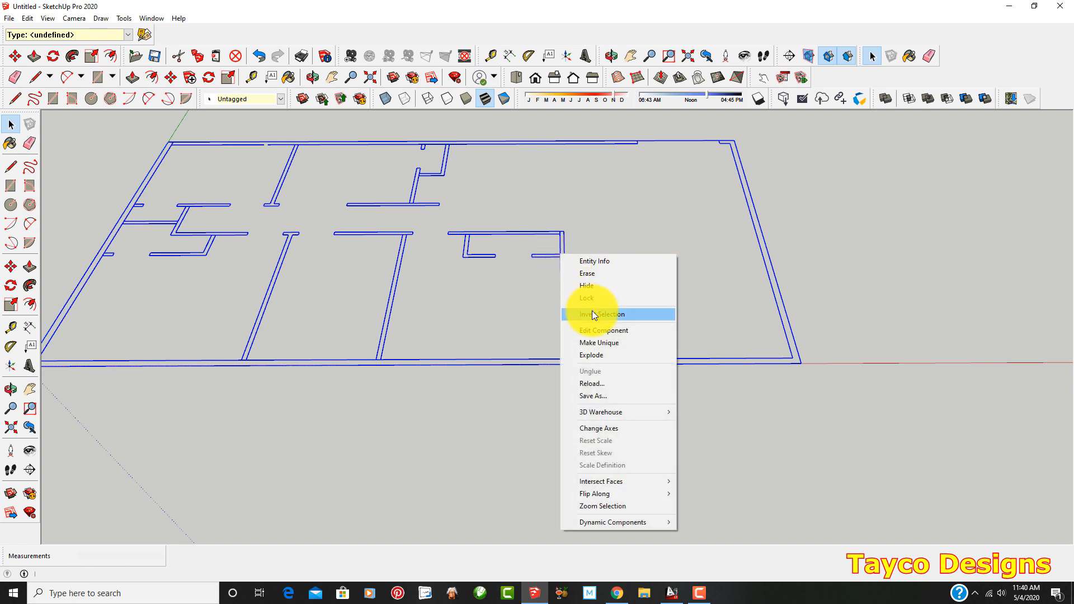
{"action": "left_click", "coordinate": [602, 354]}
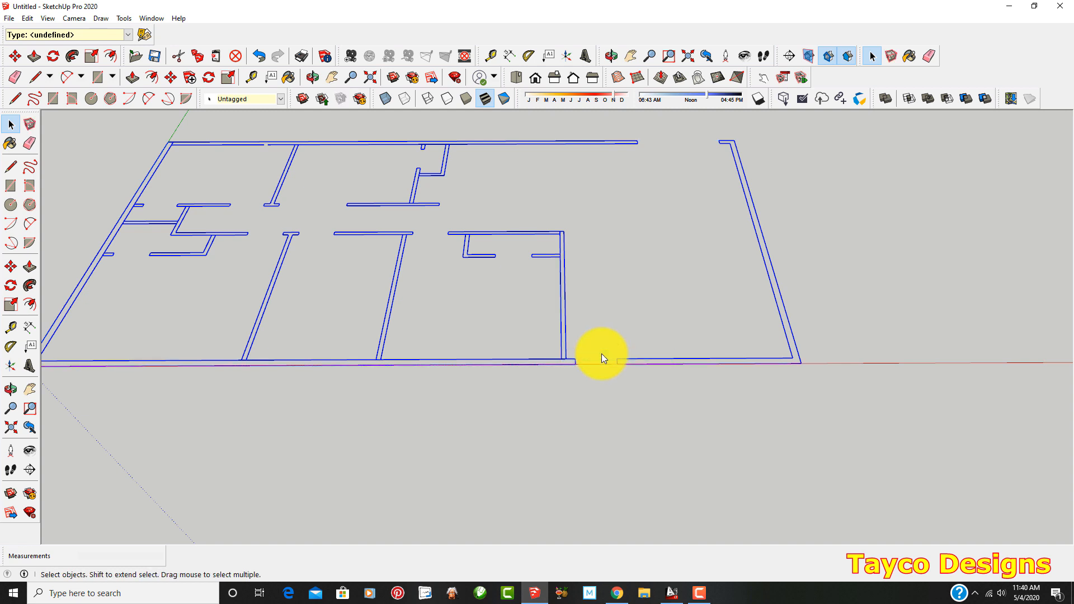
{"action": "left_click", "coordinate": [832, 271]}
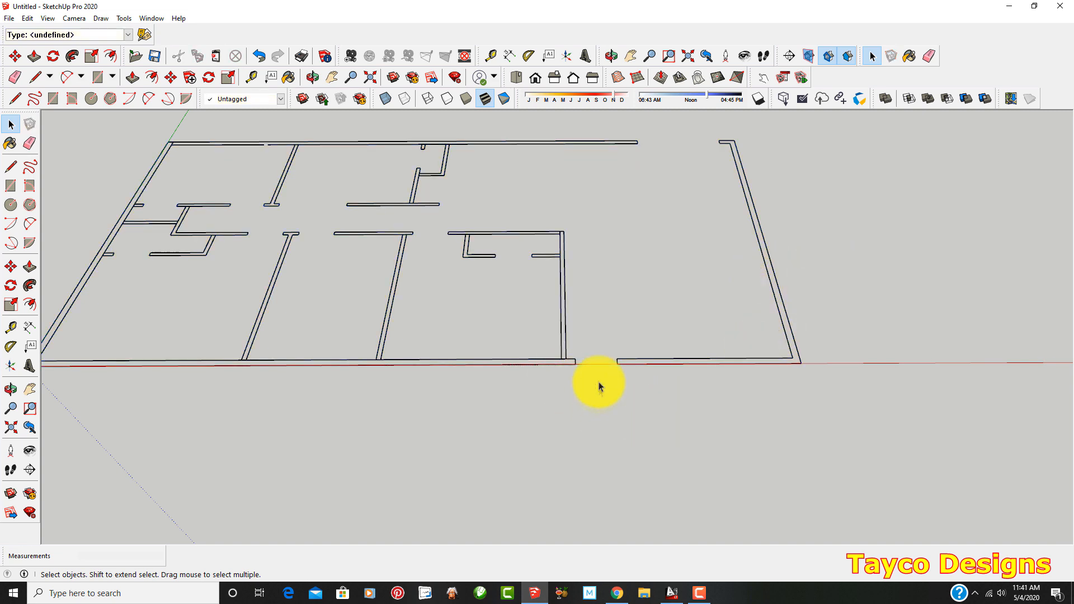
Select only the short front wall section beyond the door opening to check that the plan's lines are separate
{"action": "left_click_drag", "start_coordinate": [614, 341], "coordinate": [822, 390]}
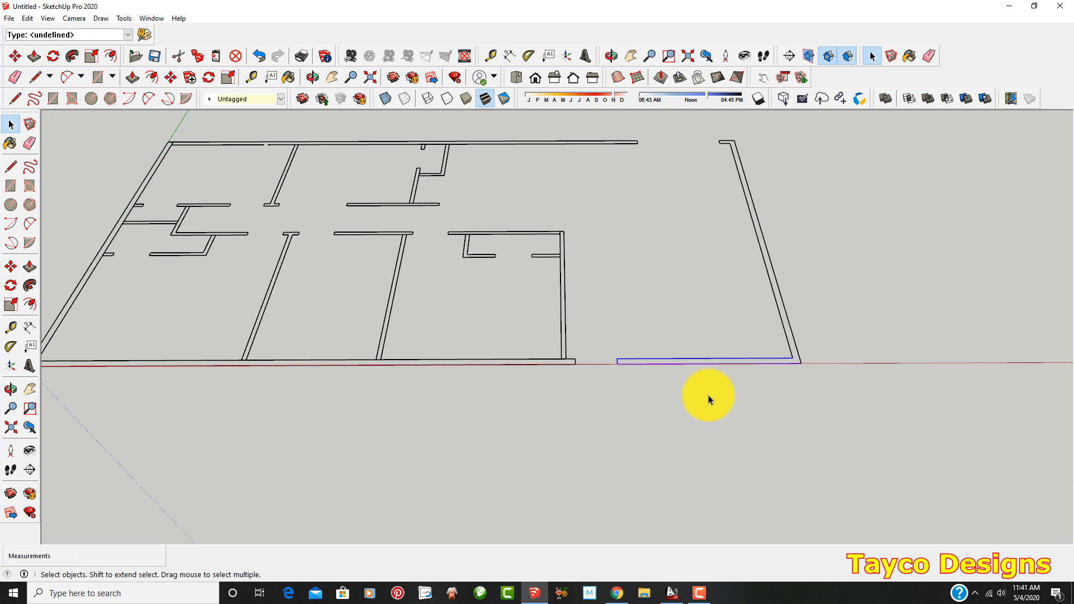
{"action": "scroll", "coordinate": [668, 389], "scroll_direction": "down", "scroll_amount": 2}
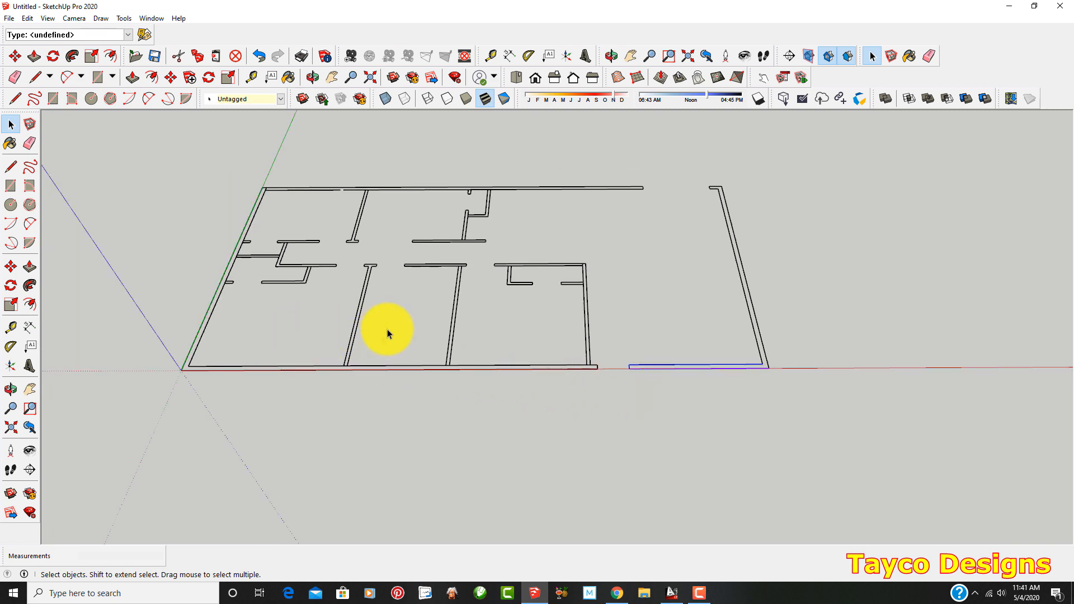
{"action": "scroll", "coordinate": [177, 379], "scroll_direction": "up", "scroll_amount": 1}
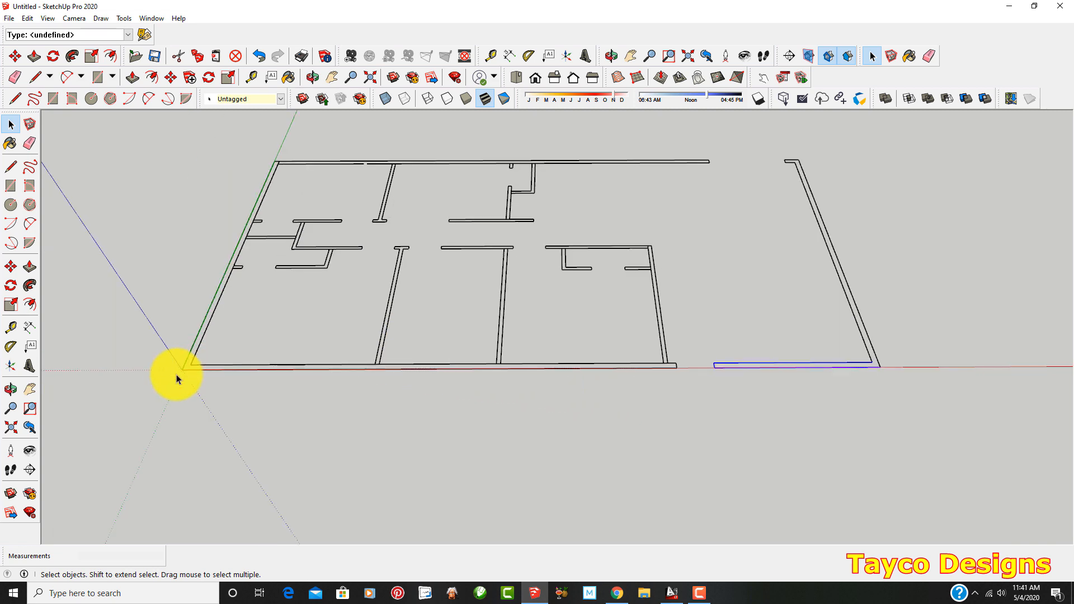
Clear the selection and draw a 9' 6" by 4" rectangle over the hallway-side wall of the room nearest the front door opening
{"action": "scroll", "coordinate": [177, 378], "scroll_direction": "down", "scroll_amount": 1}
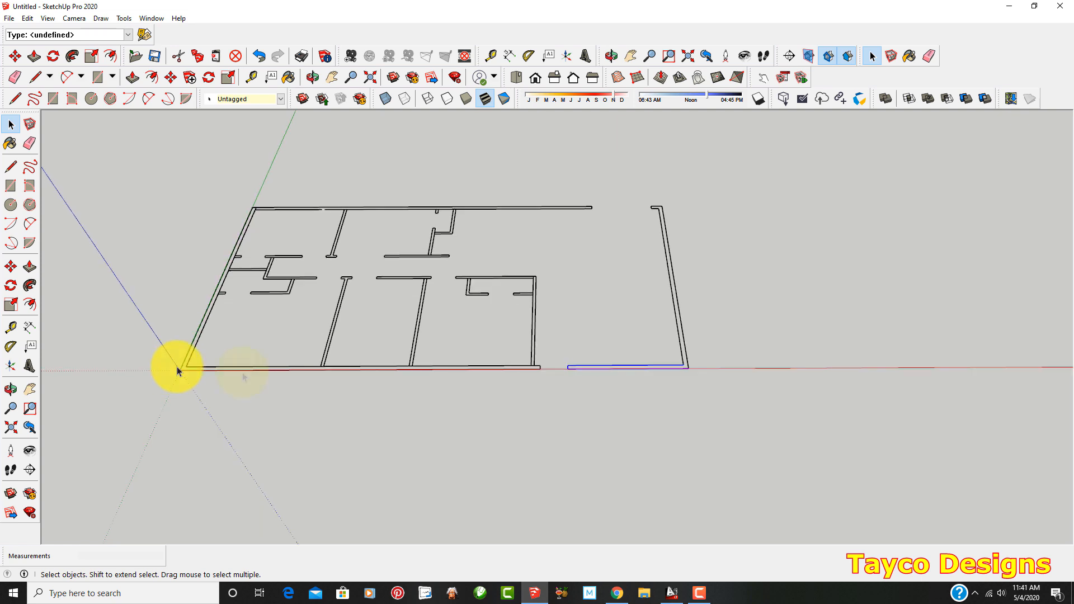
{"action": "left_click", "coordinate": [439, 427]}
{"action": "scroll", "coordinate": [244, 364], "scroll_direction": "up", "scroll_amount": 1}
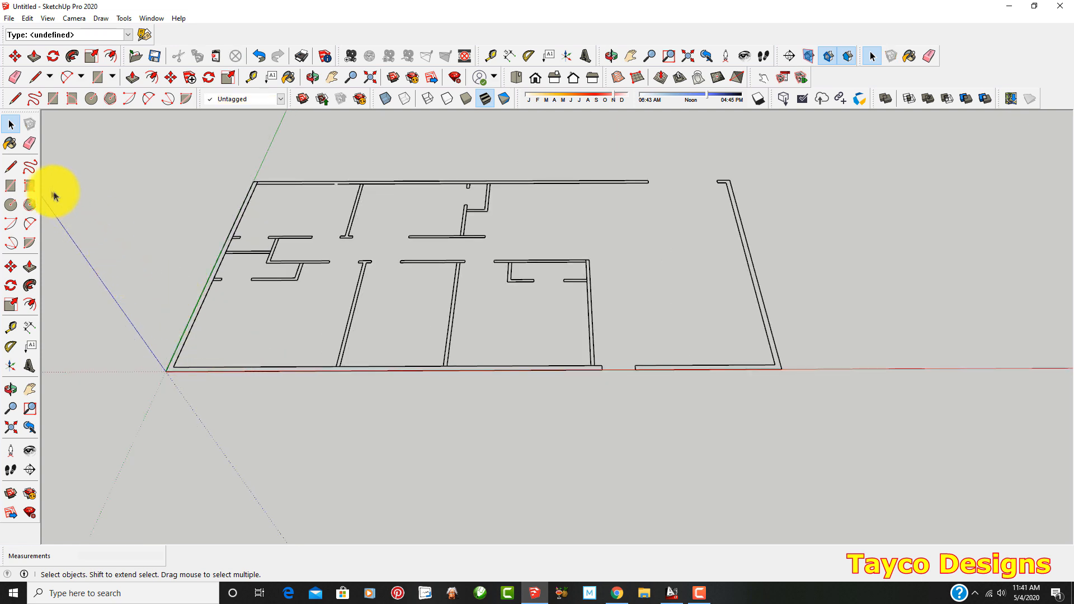
{"action": "left_click", "coordinate": [10, 186]}
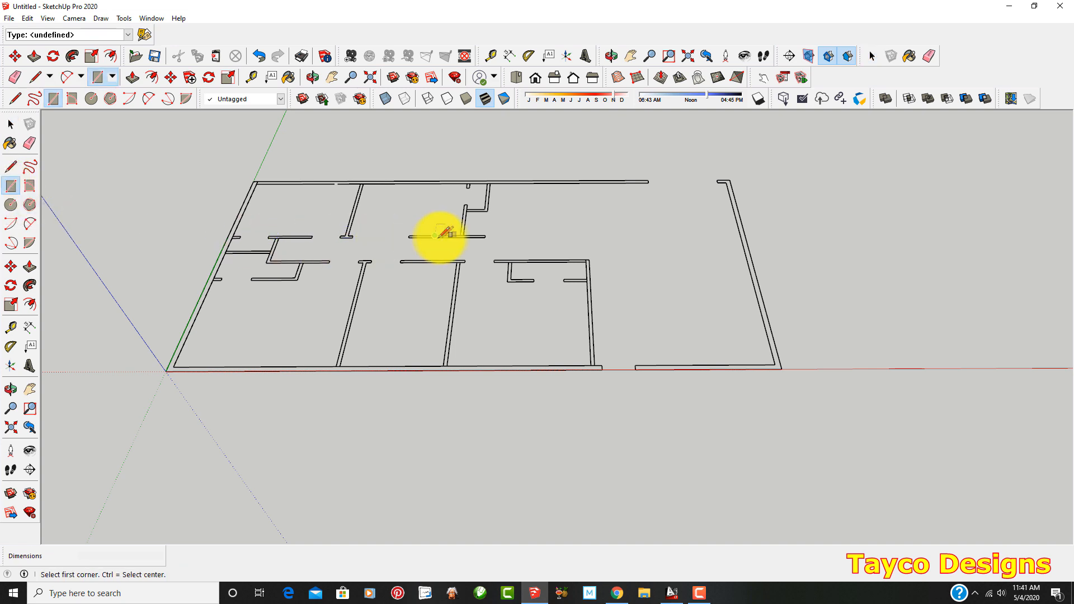
{"action": "scroll", "coordinate": [559, 264], "scroll_direction": "up", "scroll_amount": 6}
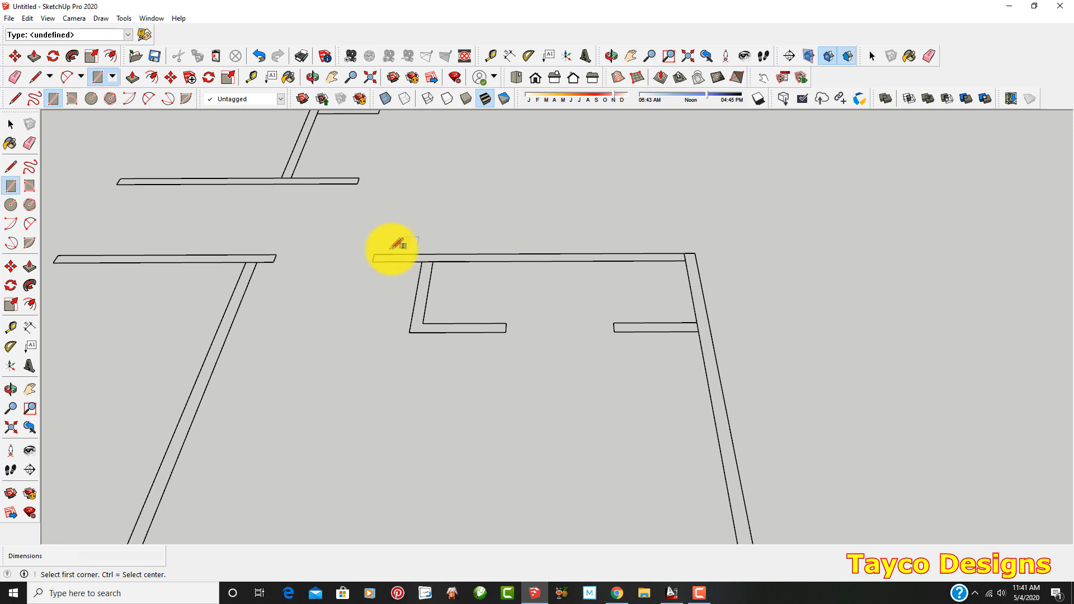
{"action": "left_click", "coordinate": [374, 254]}
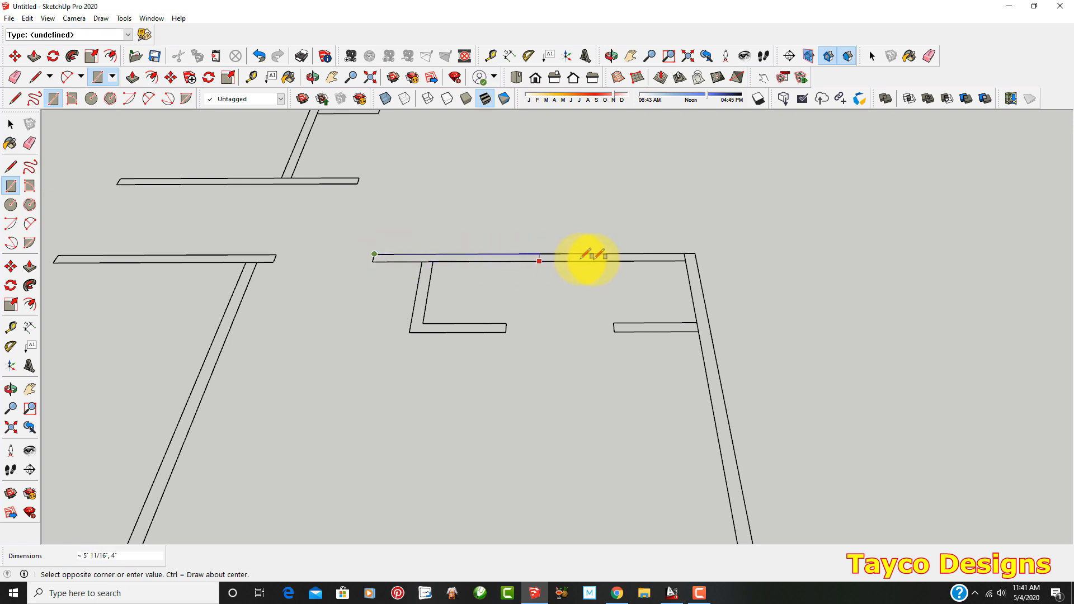
{"action": "left_click", "coordinate": [689, 259]}
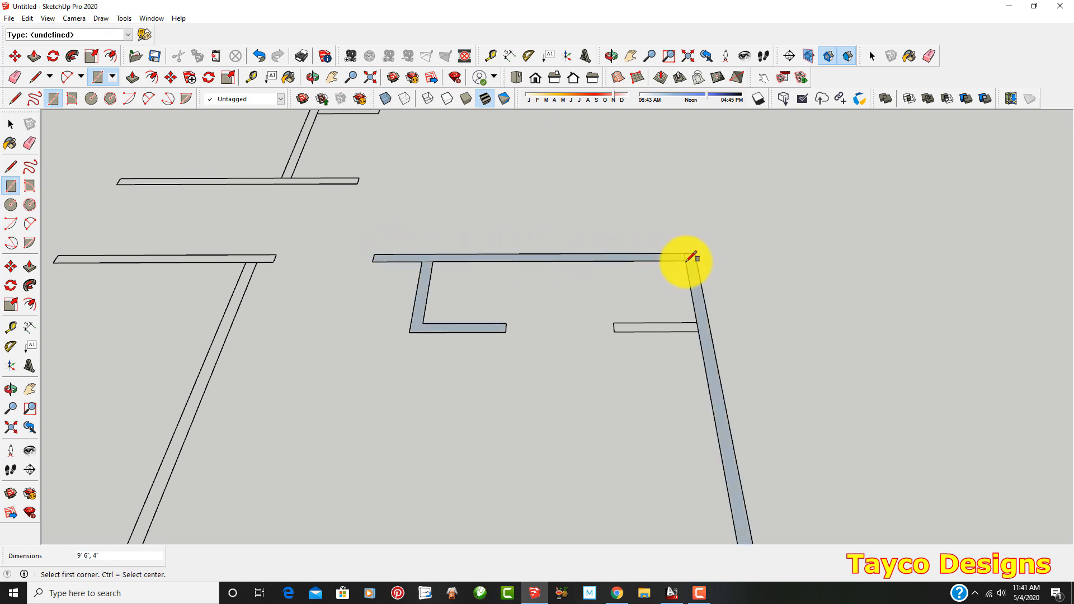
Draw a rectangle over the short closet wall stub that meets the side wall of the same room
{"action": "scroll", "coordinate": [427, 284], "scroll_direction": "down", "scroll_amount": 3}
{"action": "scroll", "coordinate": [428, 284], "scroll_direction": "up", "scroll_amount": 4}
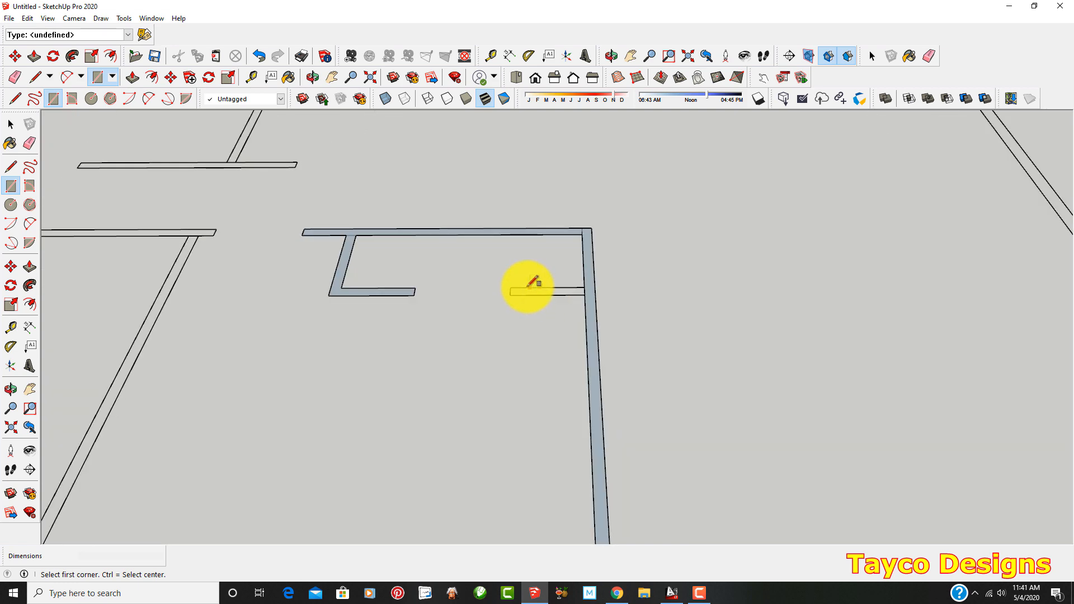
{"action": "left_click", "coordinate": [583, 294]}
{"action": "scroll", "coordinate": [561, 320], "scroll_direction": "down", "scroll_amount": 3}
Draw 4" edges across the hallway wall end and the front-wall junction of the middle partition to form its wall faces
{"action": "left_click", "coordinate": [11, 166]}
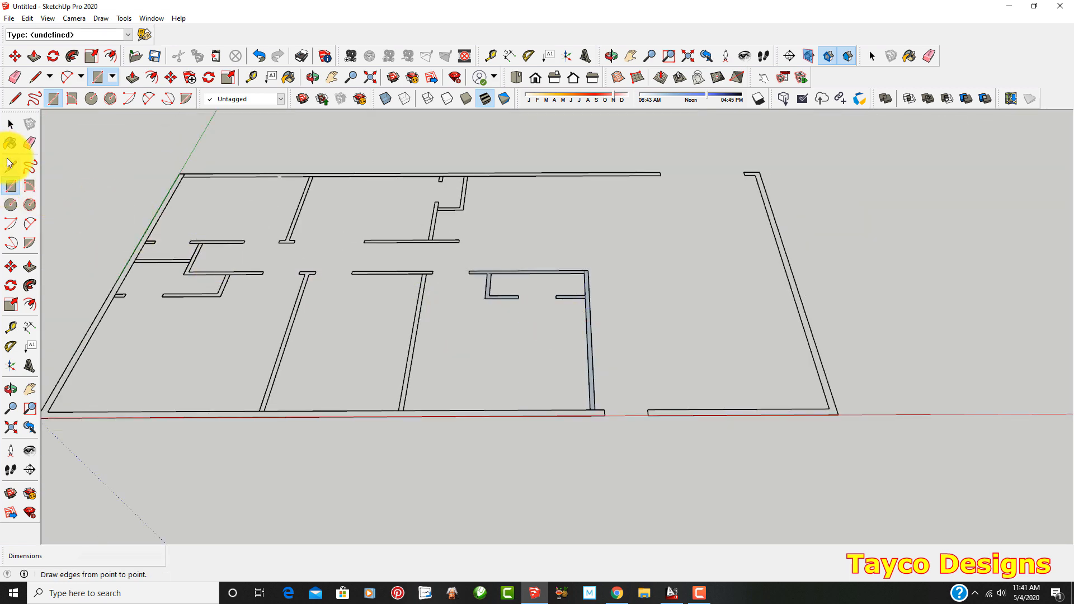
{"action": "scroll", "coordinate": [369, 268], "scroll_direction": "up", "scroll_amount": 3}
{"action": "scroll", "coordinate": [389, 271], "scroll_direction": "up", "scroll_amount": 5}
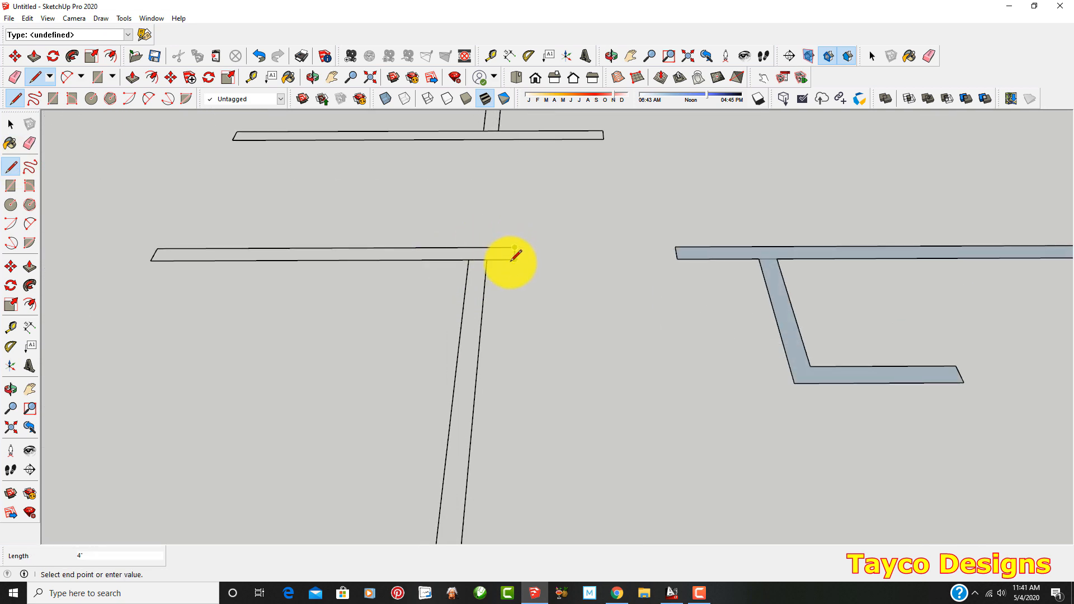
{"action": "left_click", "coordinate": [512, 260]}
{"action": "scroll", "coordinate": [511, 257], "scroll_direction": "down", "scroll_amount": 8}
{"action": "scroll", "coordinate": [530, 373], "scroll_direction": "up", "scroll_amount": 5}
{"action": "left_click", "coordinate": [494, 408]}
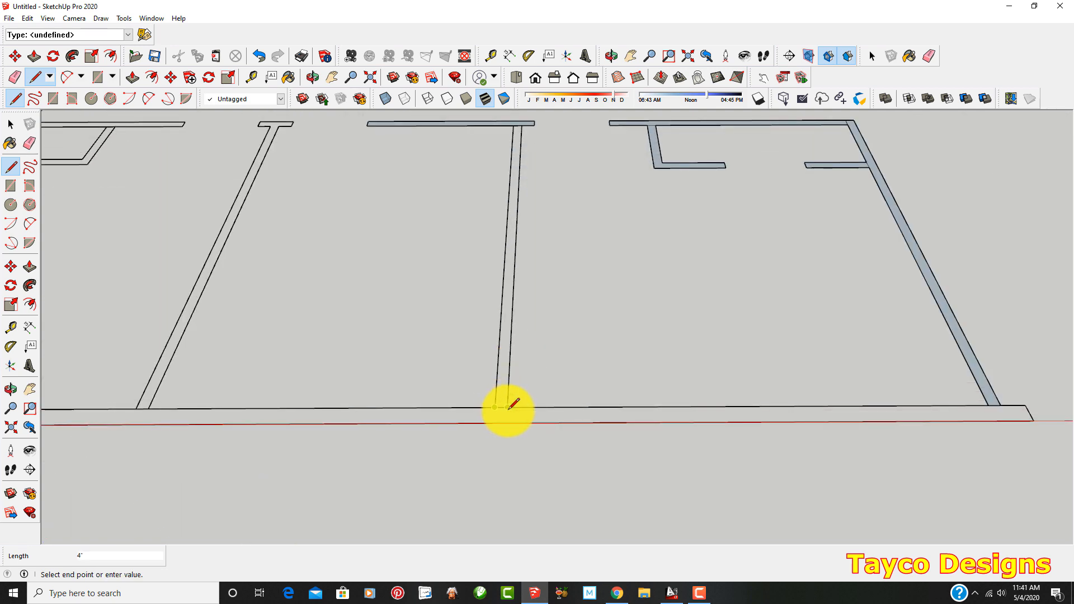
{"action": "left_click", "coordinate": [507, 407]}
Try to trace the small T-shaped hallway end of the next front partition with the Line tool
{"action": "scroll", "coordinate": [525, 403], "scroll_direction": "down", "scroll_amount": 5}
{"action": "scroll", "coordinate": [348, 227], "scroll_direction": "up", "scroll_amount": 4}
{"action": "scroll", "coordinate": [407, 249], "scroll_direction": "up", "scroll_amount": 3}
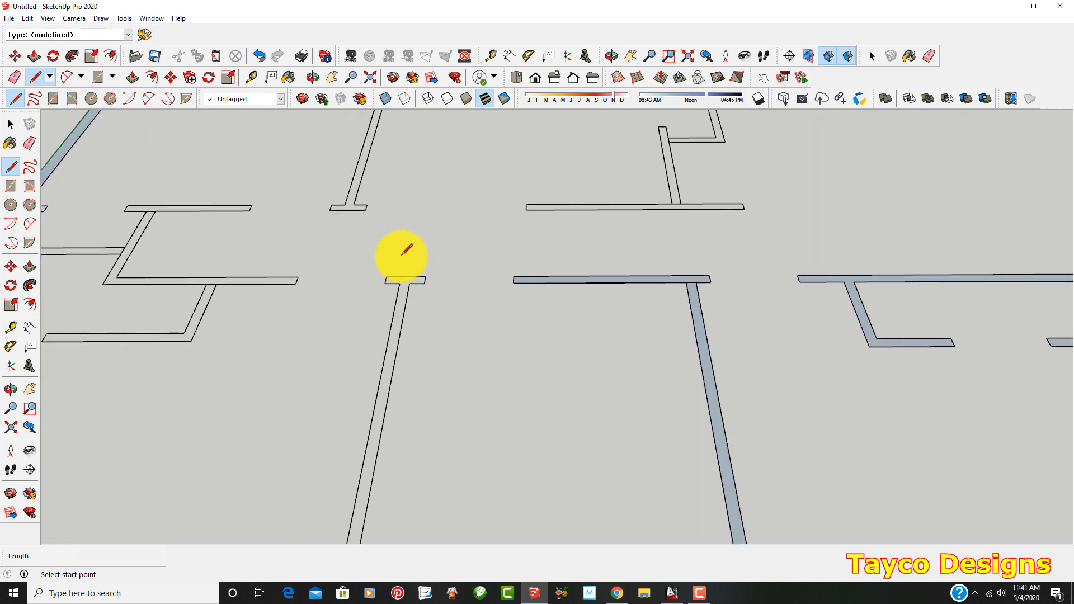
{"action": "left_click", "coordinate": [386, 276]}
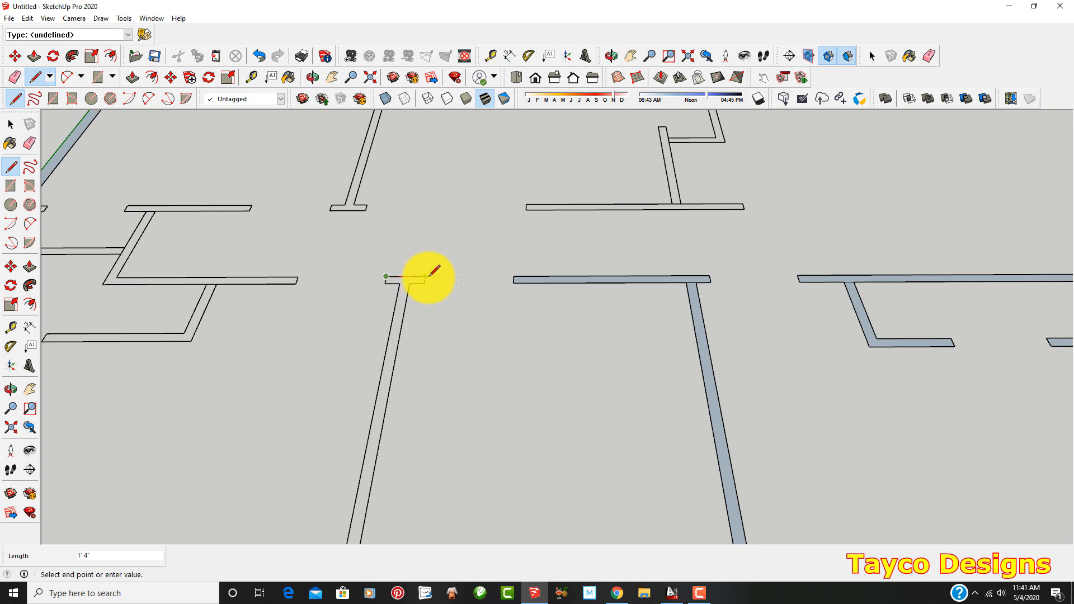
{"action": "left_click", "coordinate": [419, 281]}
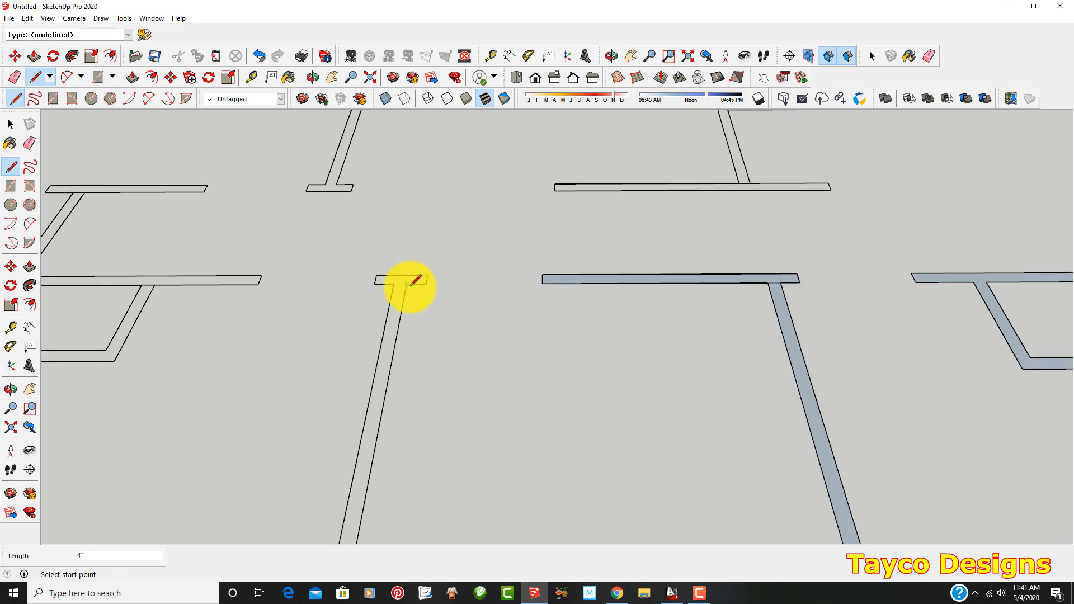
{"action": "key", "text": "Escape"}
{"action": "scroll", "coordinate": [438, 272], "scroll_direction": "down", "scroll_amount": 6}
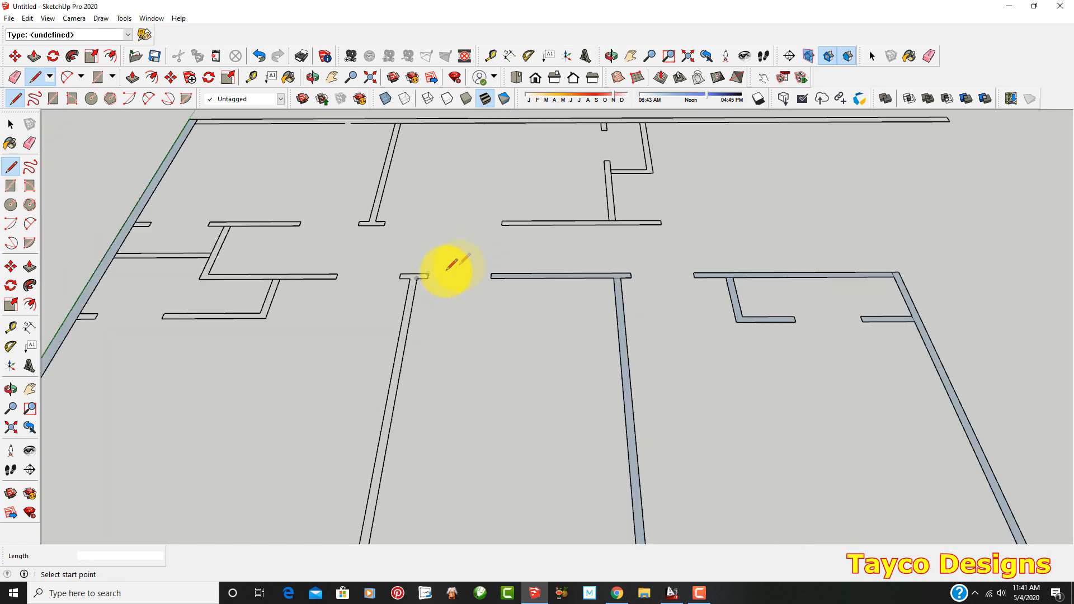
Draw 4" closing edges on the rear-side hallway wall and the T-shaped end of the rear partition to form their faces
{"action": "scroll", "coordinate": [272, 228], "scroll_direction": "up", "scroll_amount": 6}
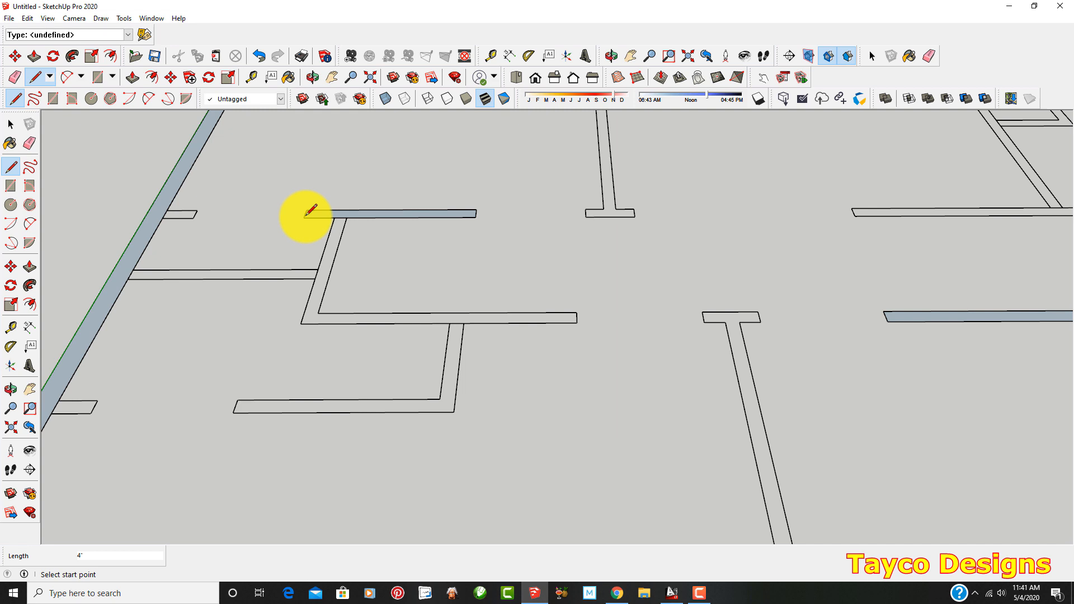
{"action": "scroll", "coordinate": [593, 215], "scroll_direction": "up", "scroll_amount": 2}
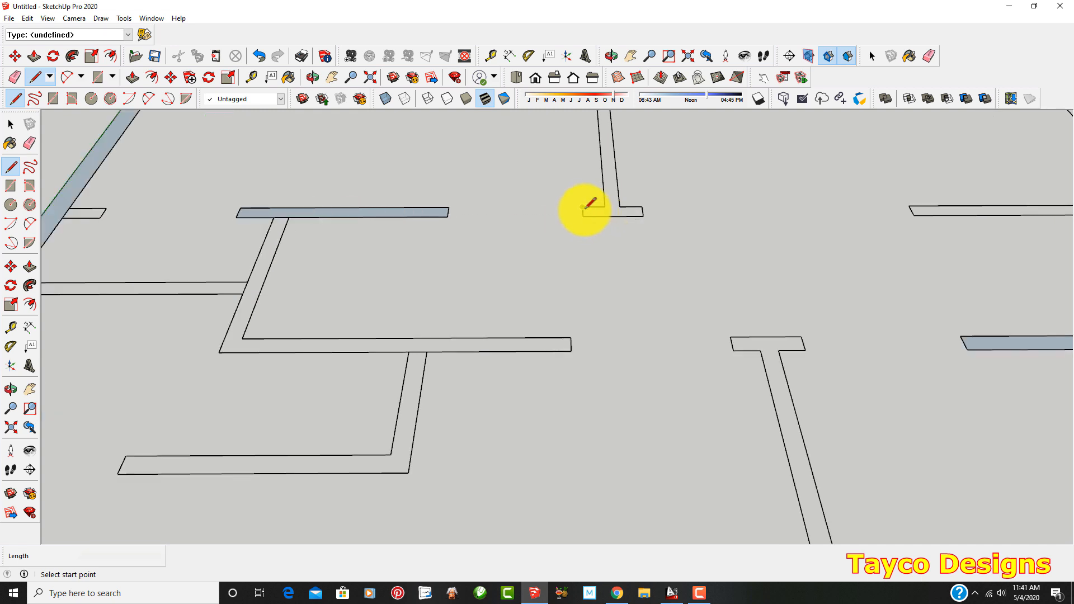
{"action": "left_click", "coordinate": [584, 216]}
{"action": "scroll", "coordinate": [574, 235], "scroll_direction": "down", "scroll_amount": 2}
Draw a rectangle along the long leg of the L-shaped hallway wall, from its inner corner to its open end
{"action": "left_click", "coordinate": [10, 187]}
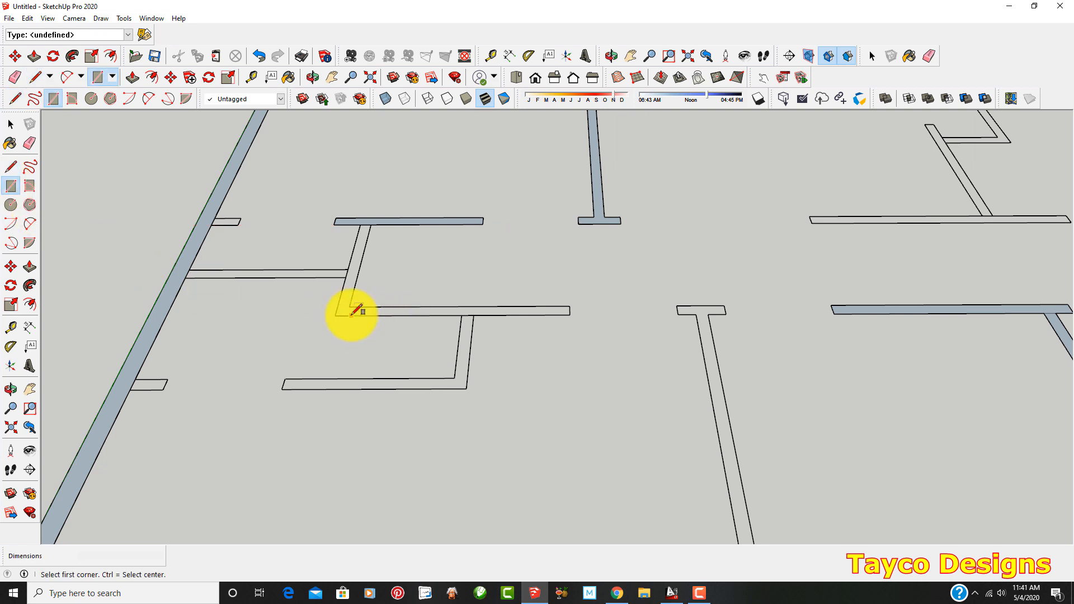
{"action": "scroll", "coordinate": [352, 307], "scroll_direction": "up", "scroll_amount": 2}
{"action": "left_click", "coordinate": [348, 304]}
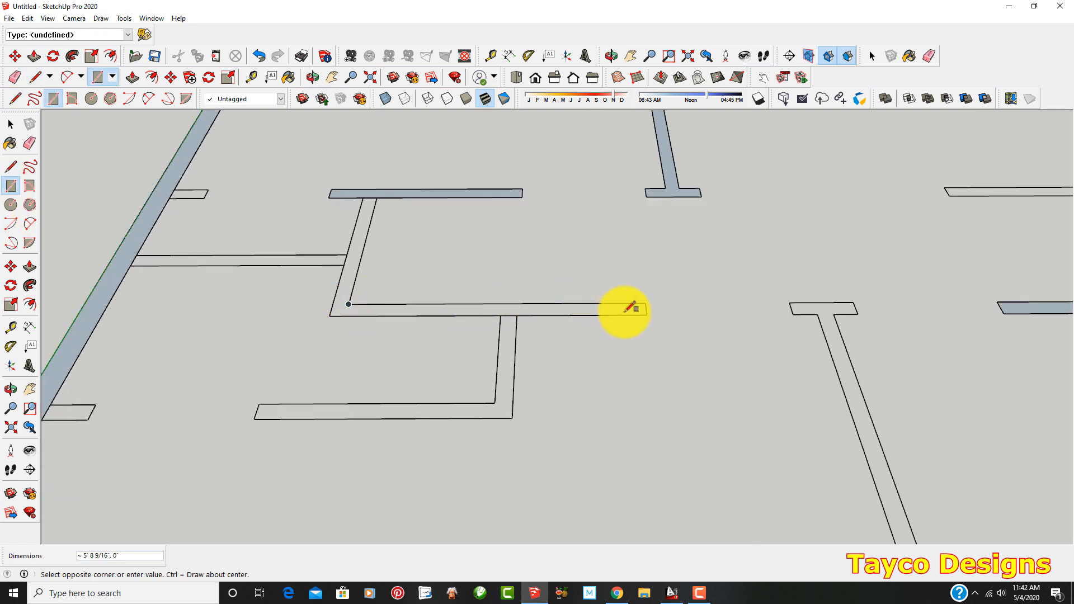
{"action": "left_click", "coordinate": [647, 314]}
{"action": "scroll", "coordinate": [276, 228], "scroll_direction": "down", "scroll_amount": 6}
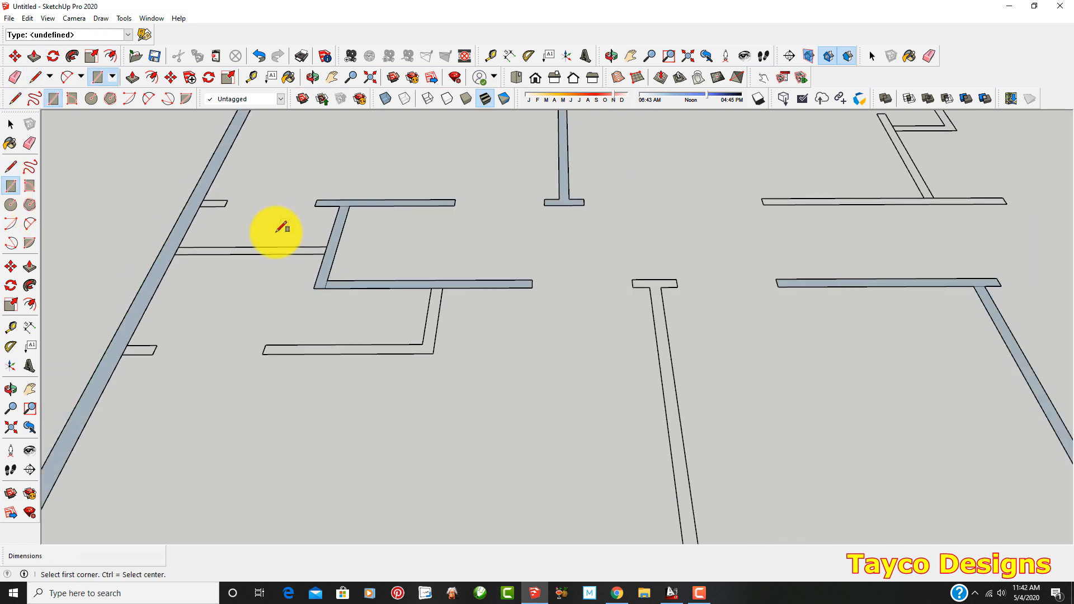
Select the short front wall section beyond the door opening of the exploded plan to check its lines
{"action": "scroll", "coordinate": [165, 291], "scroll_direction": "down", "scroll_amount": 5}
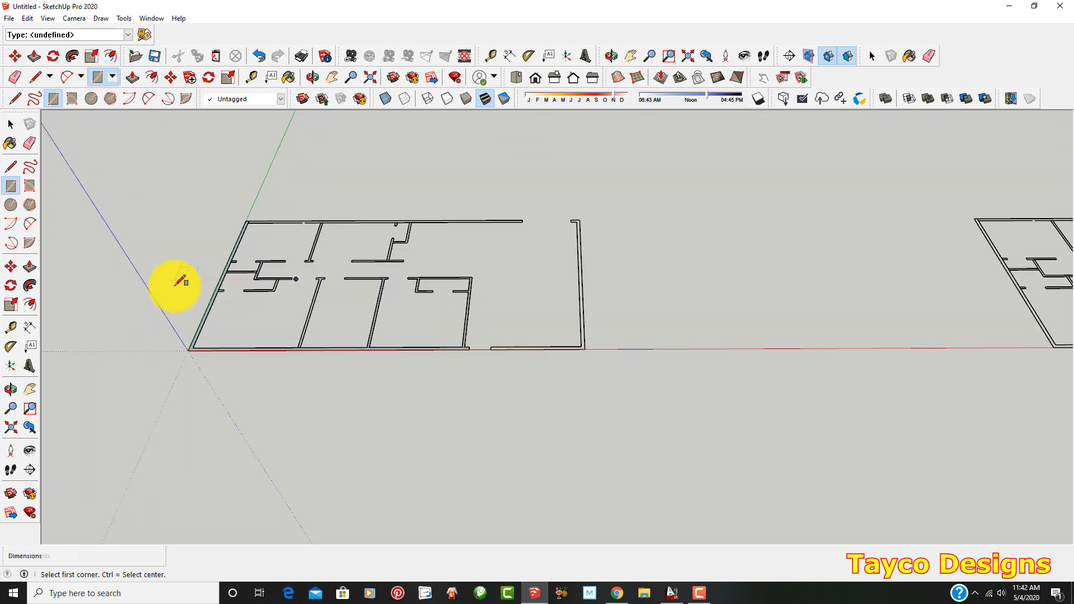
{"action": "scroll", "coordinate": [269, 299], "scroll_direction": "up", "scroll_amount": 4}
{"action": "scroll", "coordinate": [227, 226], "scroll_direction": "up", "scroll_amount": 2}
{"action": "scroll", "coordinate": [307, 290], "scroll_direction": "up", "scroll_amount": 2}
{"action": "scroll", "coordinate": [610, 325], "scroll_direction": "down", "scroll_amount": 1}
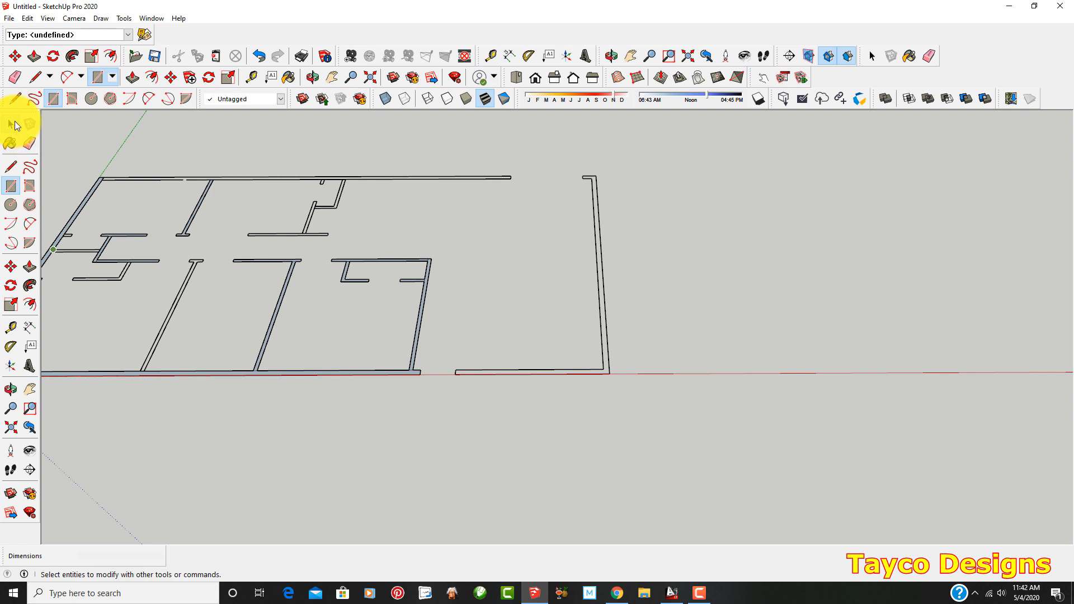
{"action": "left_click", "coordinate": [14, 125]}
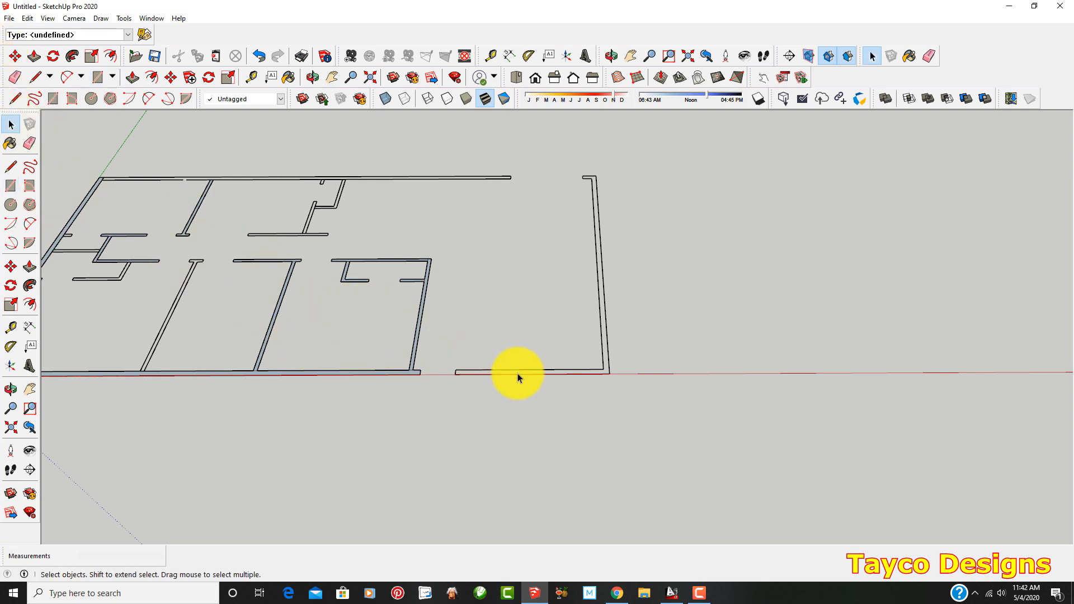
{"action": "scroll", "coordinate": [517, 378], "scroll_direction": "down", "scroll_amount": 6}
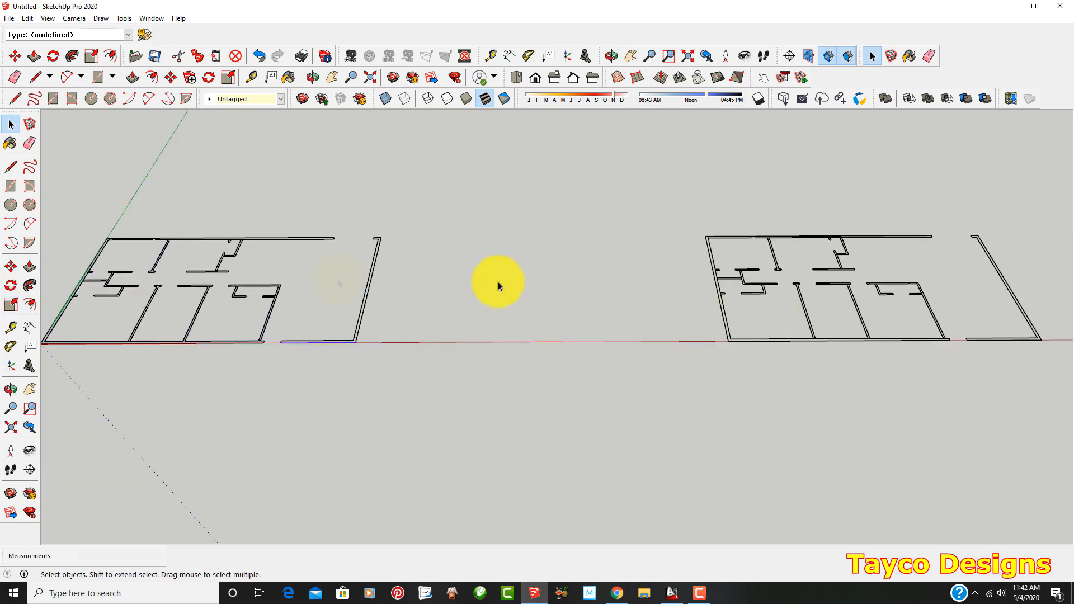
Try to trace the inner edge of the copied plan's front wall with a line up to the door opening
{"action": "scroll", "coordinate": [699, 279], "scroll_direction": "up", "scroll_amount": 8}
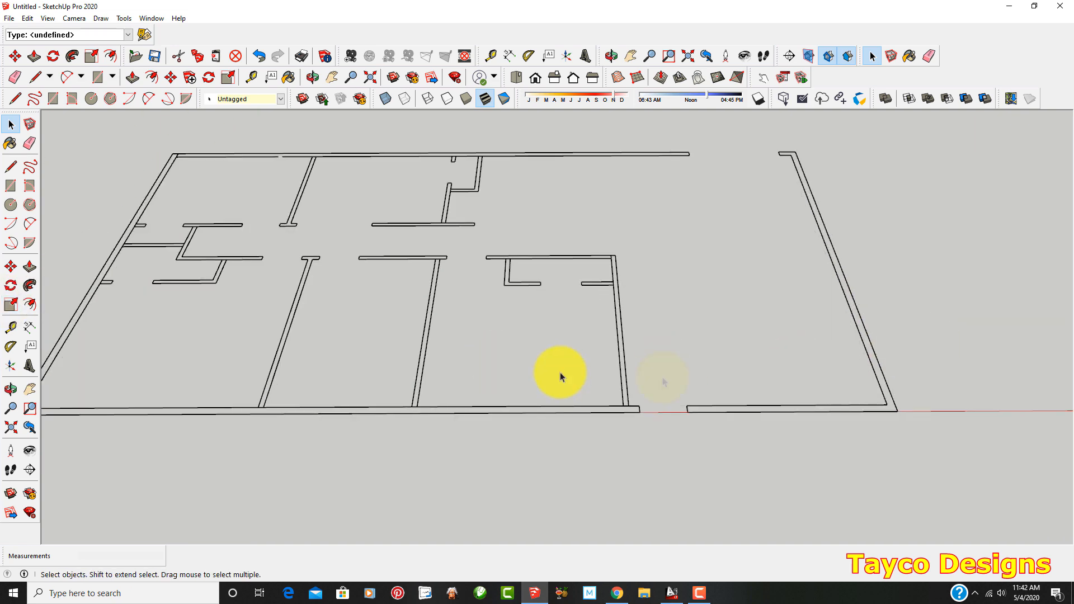
{"action": "scroll", "coordinate": [514, 401], "scroll_direction": "up", "scroll_amount": 1}
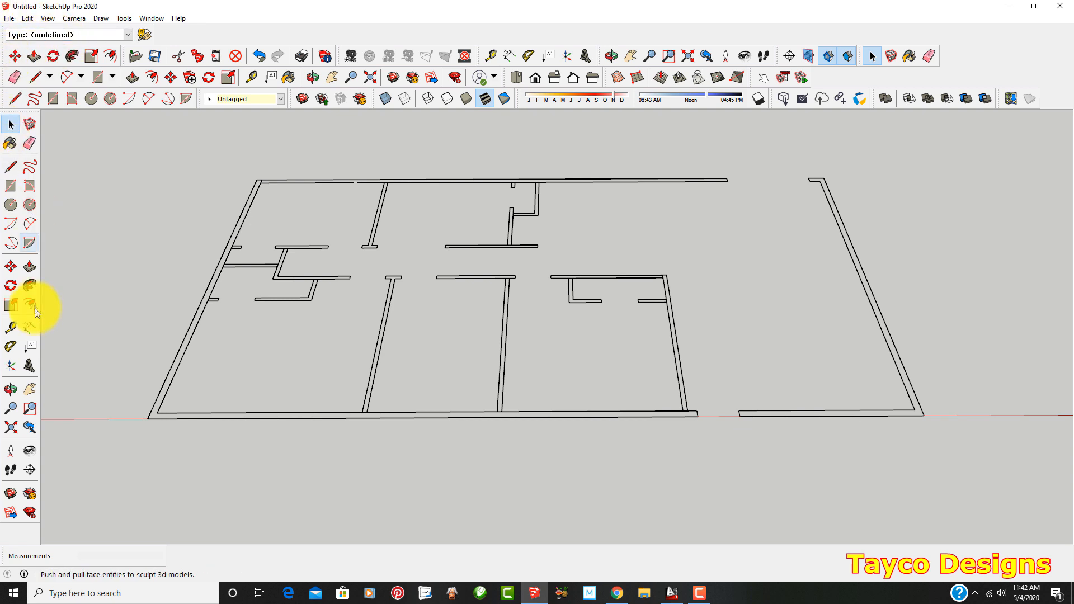
{"action": "left_click", "coordinate": [11, 188]}
{"action": "scroll", "coordinate": [136, 442], "scroll_direction": "up", "scroll_amount": 1}
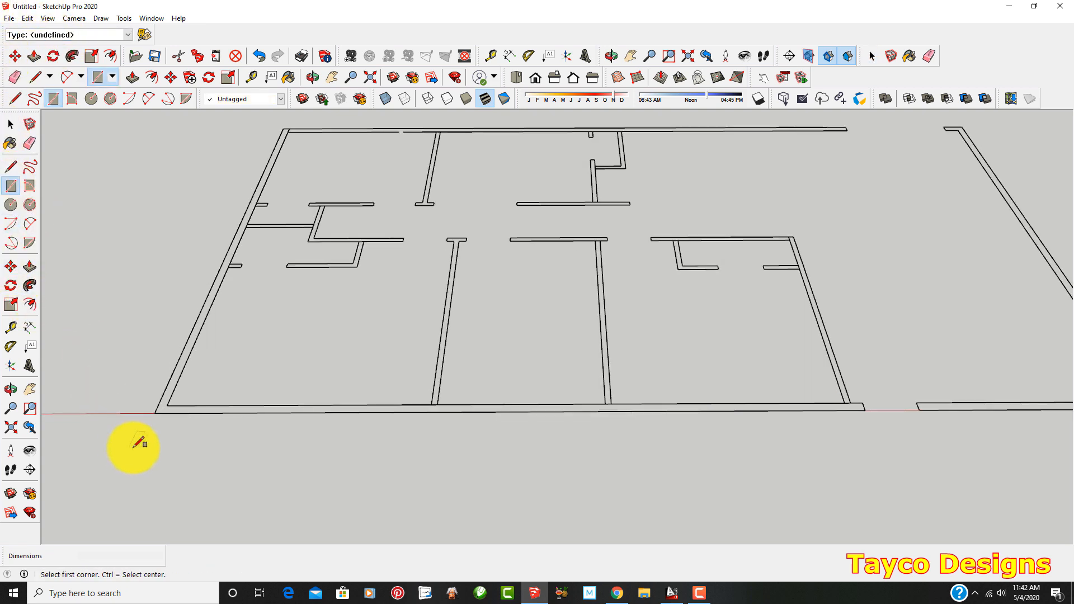
{"action": "left_click", "coordinate": [11, 167]}
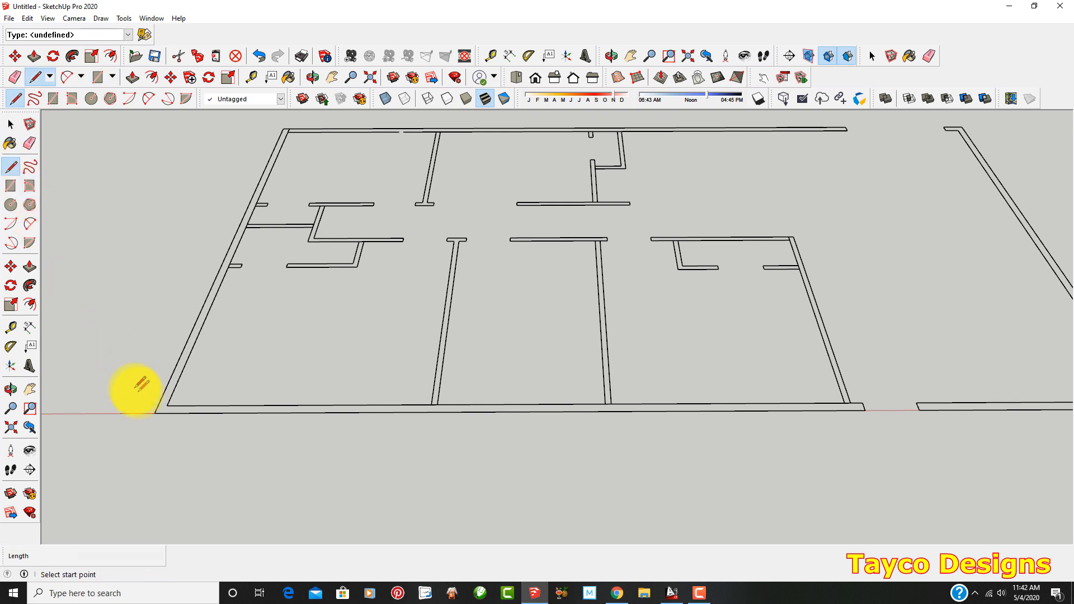
{"action": "left_click", "coordinate": [167, 406]}
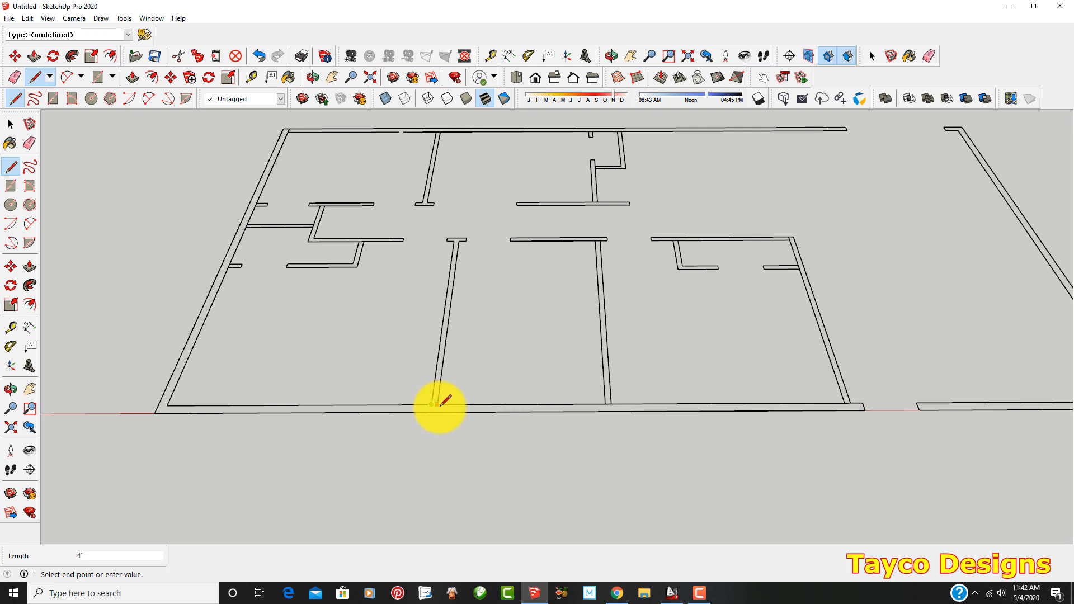
{"action": "left_click", "coordinate": [862, 401]}
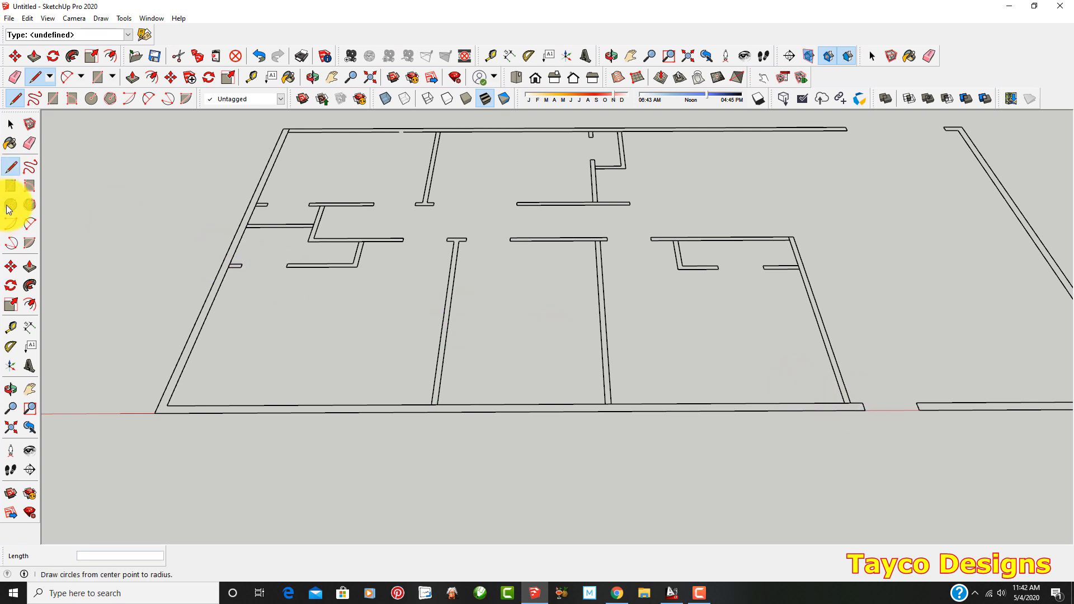
Draw a 38' 8" by 6" rectangle over the copied plan's front wall from the inner corner to the door opening
{"action": "left_click", "coordinate": [10, 190]}
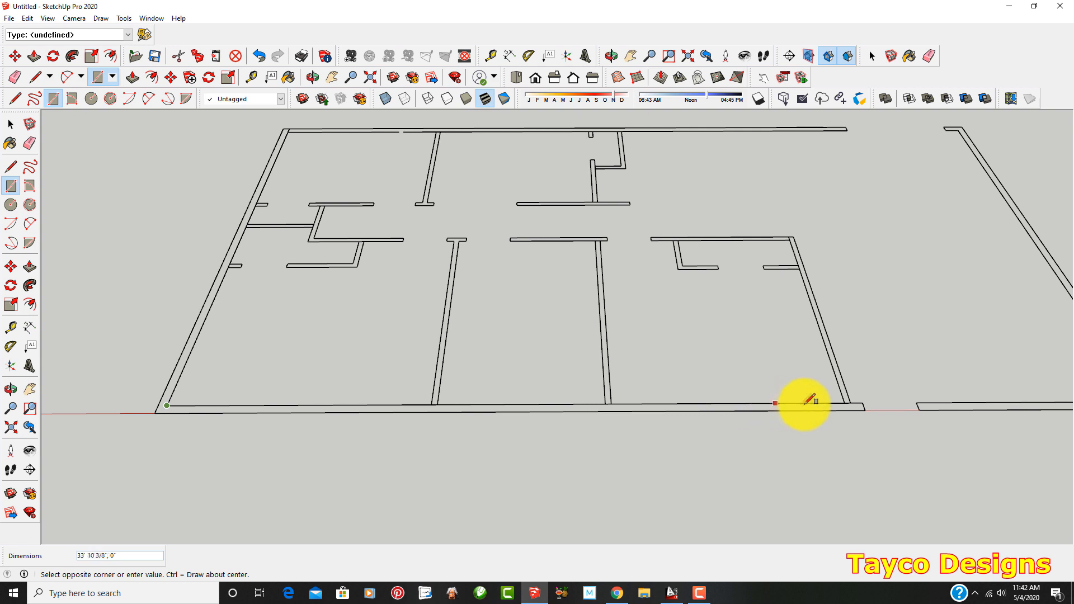
{"action": "left_click", "coordinate": [863, 410]}
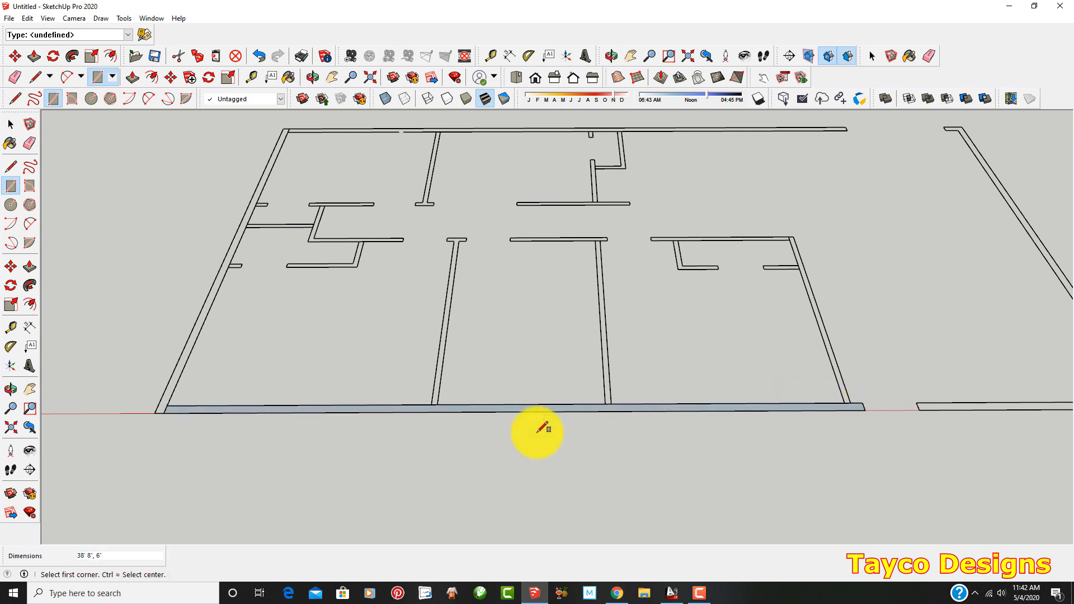
{"action": "scroll", "coordinate": [537, 433], "scroll_direction": "down", "scroll_amount": 2}
Draw a 9' 6" long rectangle over the hallway-side wall of the copied plan's room nearest the door opening
{"action": "scroll", "coordinate": [712, 290], "scroll_direction": "up", "scroll_amount": 2}
{"action": "scroll", "coordinate": [717, 286], "scroll_direction": "up", "scroll_amount": 1}
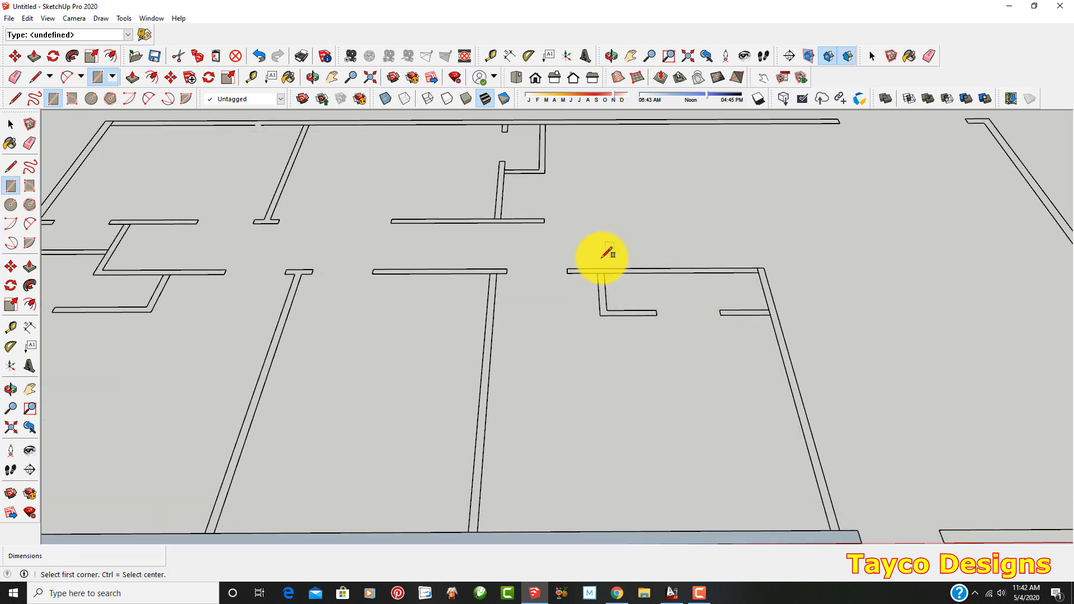
{"action": "left_click", "coordinate": [566, 269]}
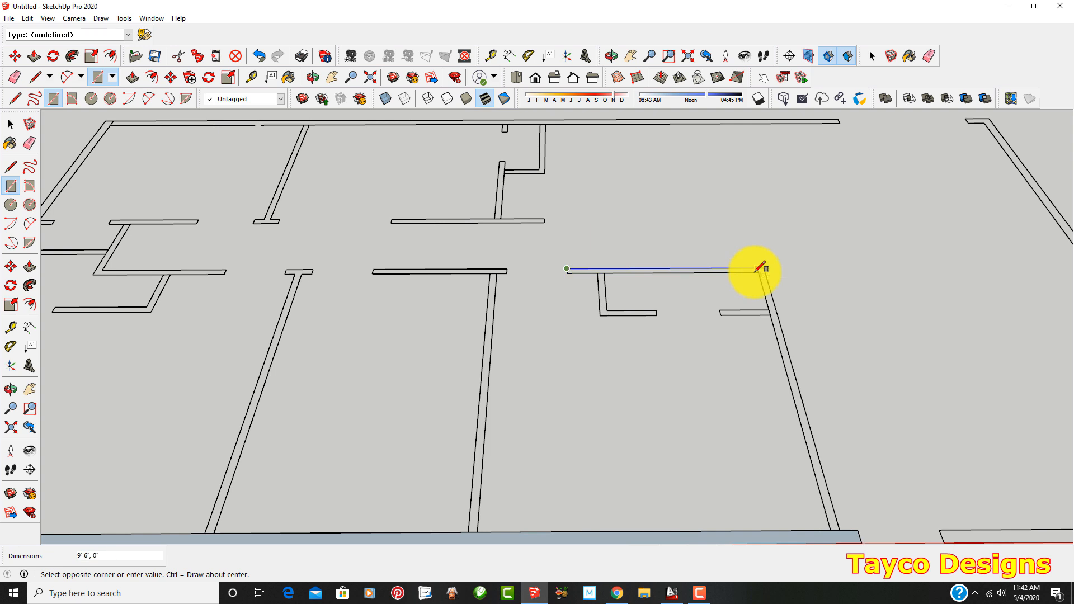
{"action": "scroll", "coordinate": [610, 299], "scroll_direction": "up", "scroll_amount": 1}
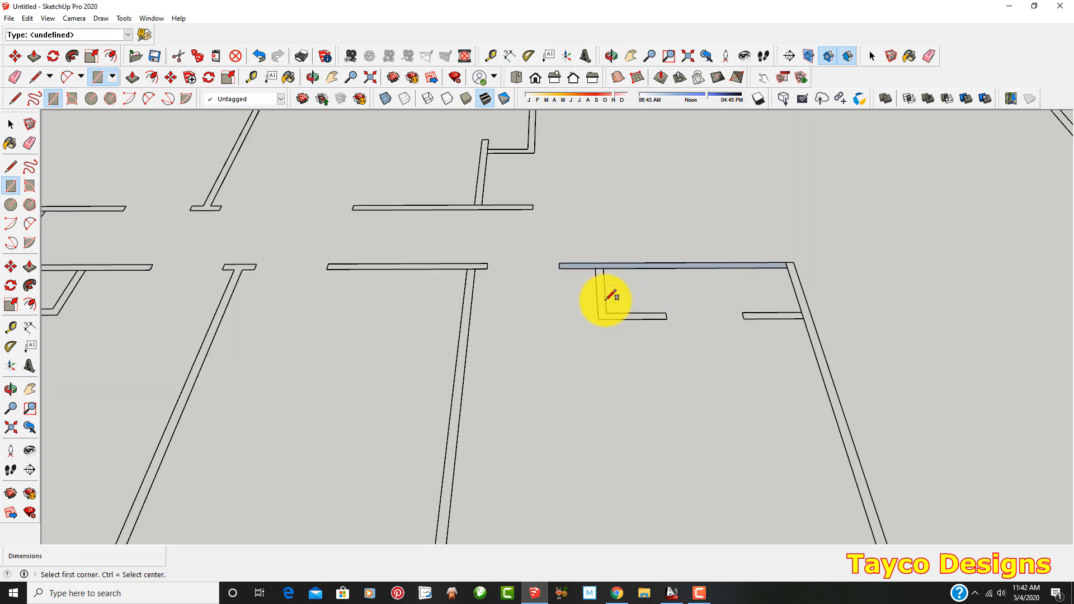
Draw a 4" by 2' 6" rectangle over the closet's side wall and a 13' 2" by 6" rectangle over the front wall beyond the door opening
{"action": "left_click", "coordinate": [595, 269]}
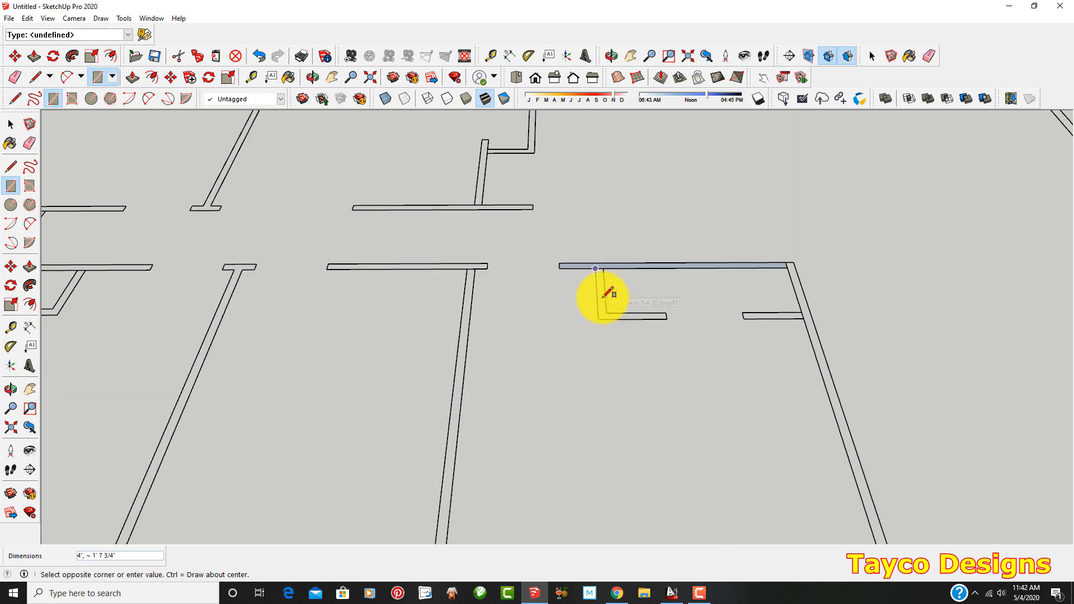
{"action": "left_click", "coordinate": [605, 312]}
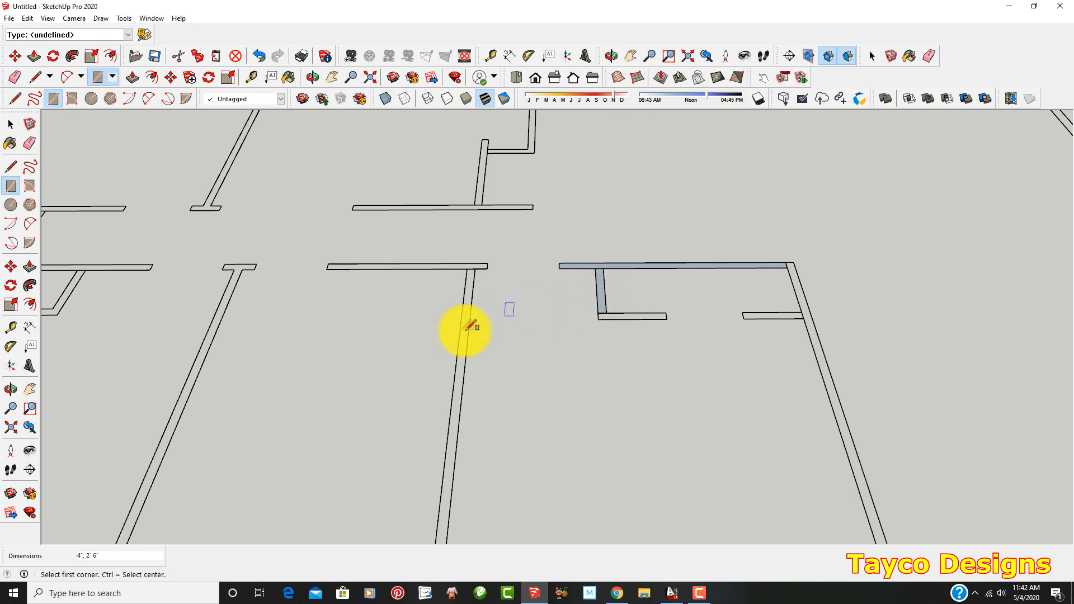
{"action": "scroll", "coordinate": [412, 343], "scroll_direction": "down", "scroll_amount": 3}
{"action": "scroll", "coordinate": [893, 531], "scroll_direction": "up", "scroll_amount": 4}
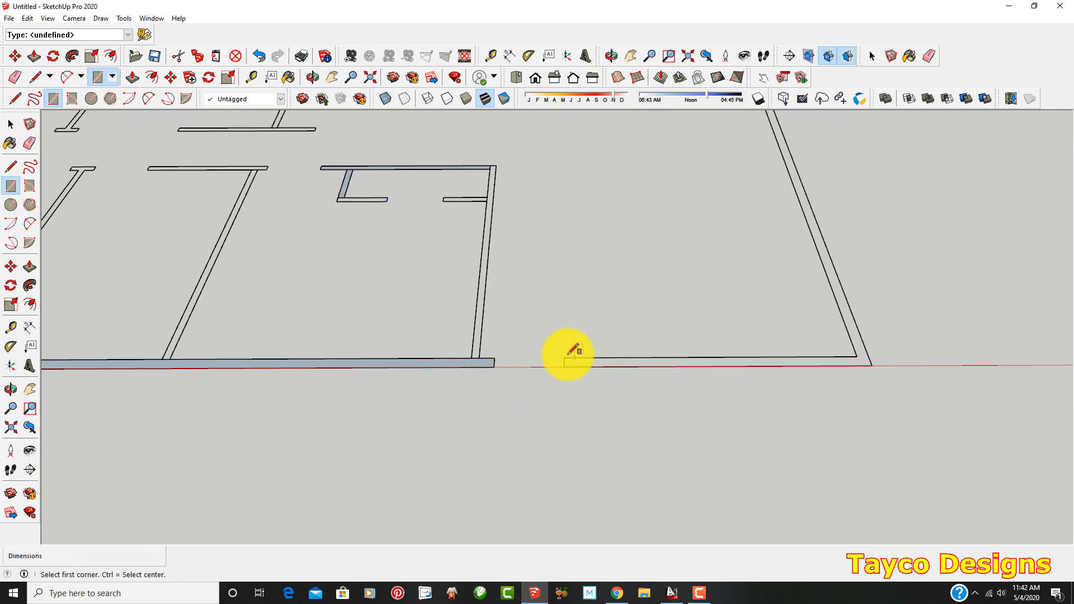
{"action": "left_click", "coordinate": [564, 357]}
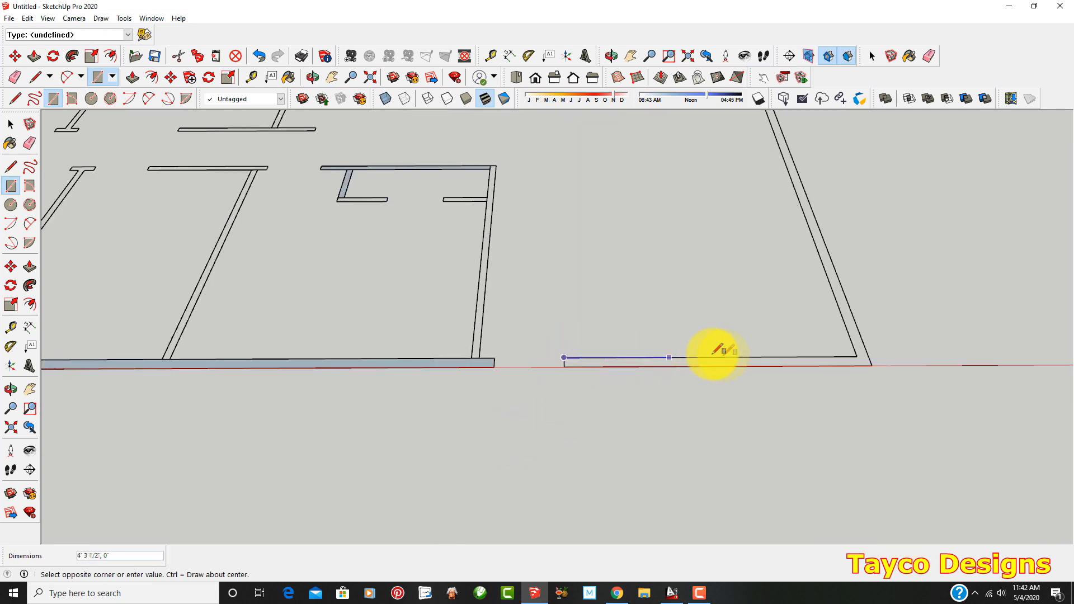
{"action": "left_click", "coordinate": [875, 362]}
Draw rectangles over the copied plan's rear wall, covering the short corner section beyond the opening and the 45' 4" by 6" long section
{"action": "scroll", "coordinate": [758, 416], "scroll_direction": "down", "scroll_amount": 3}
{"action": "scroll", "coordinate": [732, 212], "scroll_direction": "up", "scroll_amount": 4}
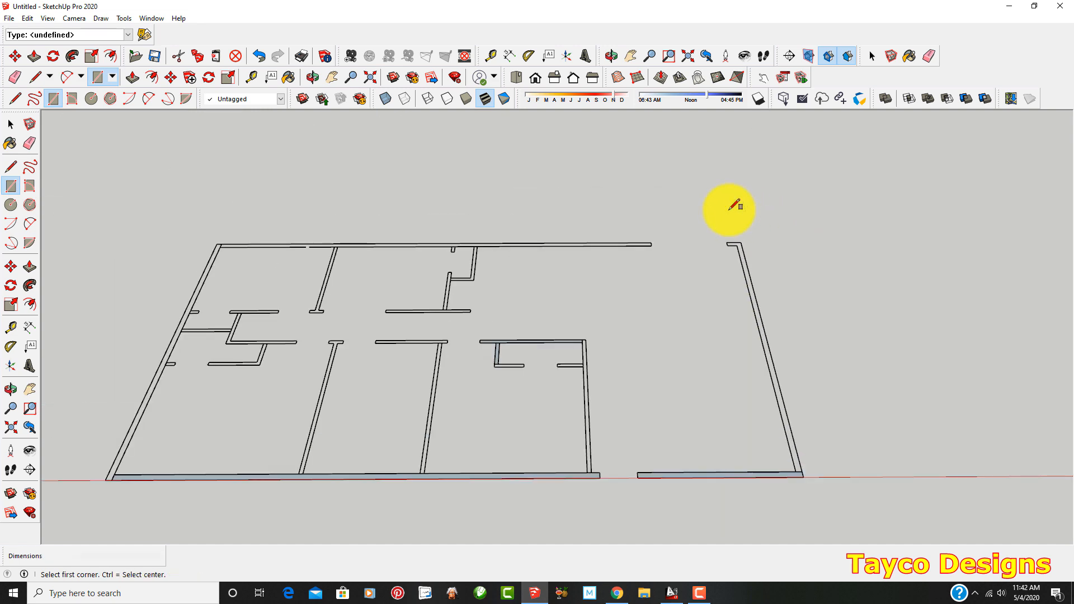
{"action": "scroll", "coordinate": [737, 237], "scroll_direction": "up", "scroll_amount": 1}
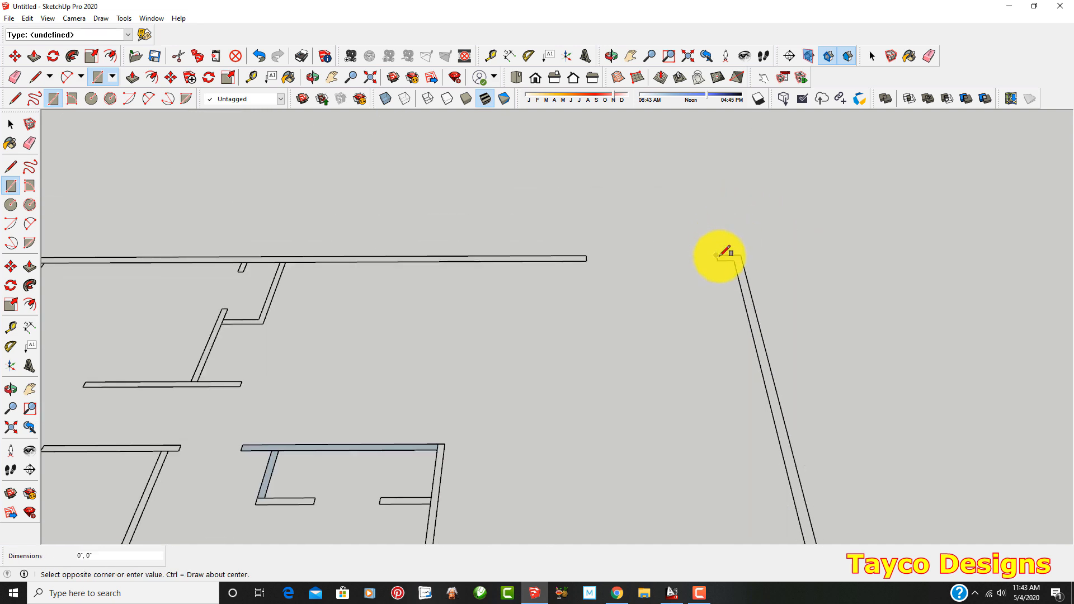
{"action": "scroll", "coordinate": [725, 263], "scroll_direction": "down", "scroll_amount": 3}
{"action": "scroll", "coordinate": [180, 276], "scroll_direction": "up", "scroll_amount": 4}
{"action": "scroll", "coordinate": [240, 258], "scroll_direction": "up", "scroll_amount": 1}
{"action": "left_click", "coordinate": [346, 274]}
{"action": "scroll", "coordinate": [333, 279], "scroll_direction": "down", "scroll_amount": 3}
{"action": "scroll", "coordinate": [794, 279], "scroll_direction": "up", "scroll_amount": 1}
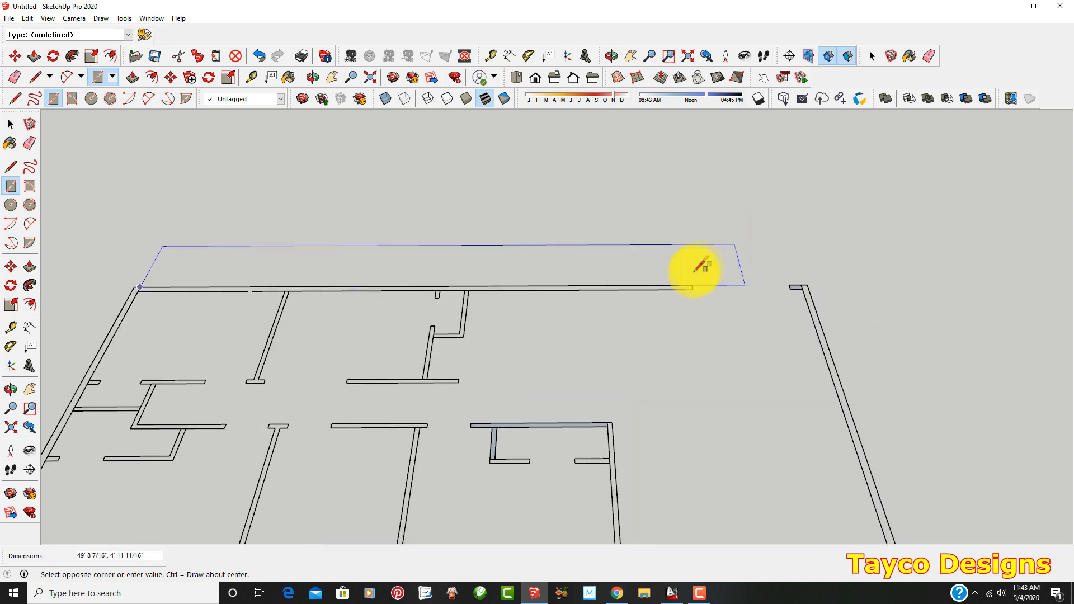
{"action": "scroll", "coordinate": [688, 285], "scroll_direction": "up", "scroll_amount": 1}
{"action": "left_click", "coordinate": [693, 293]}
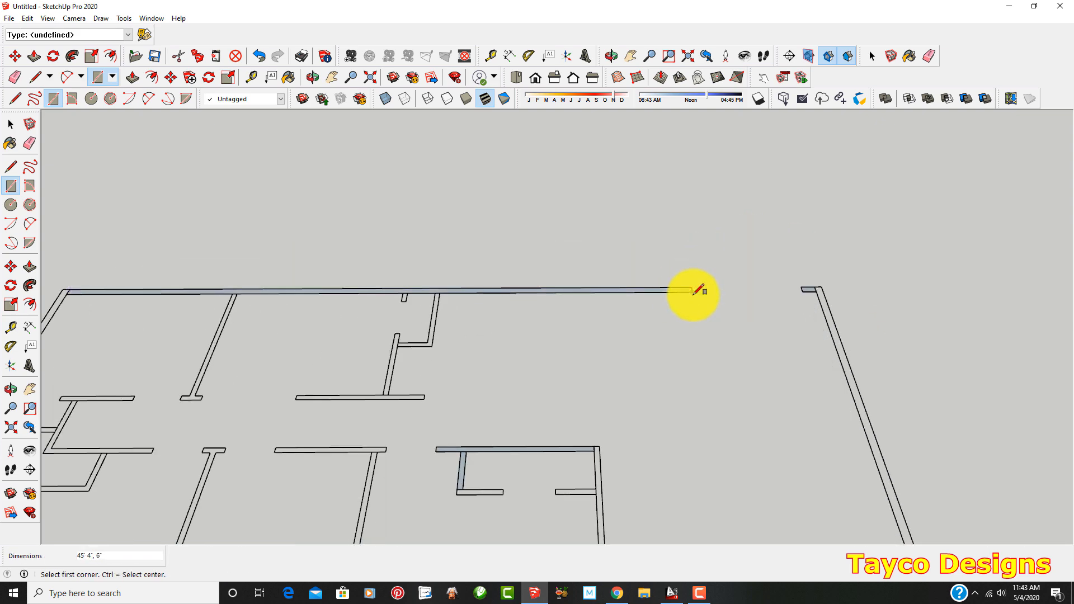
Draw a rectangle over the copied plan's exterior side wall at the bedroom end, from the rear corner to the front corner
{"action": "scroll", "coordinate": [685, 293], "scroll_direction": "down", "scroll_amount": 4}
{"action": "scroll", "coordinate": [326, 235], "scroll_direction": "up", "scroll_amount": 3}
{"action": "scroll", "coordinate": [395, 267], "scroll_direction": "up", "scroll_amount": 2}
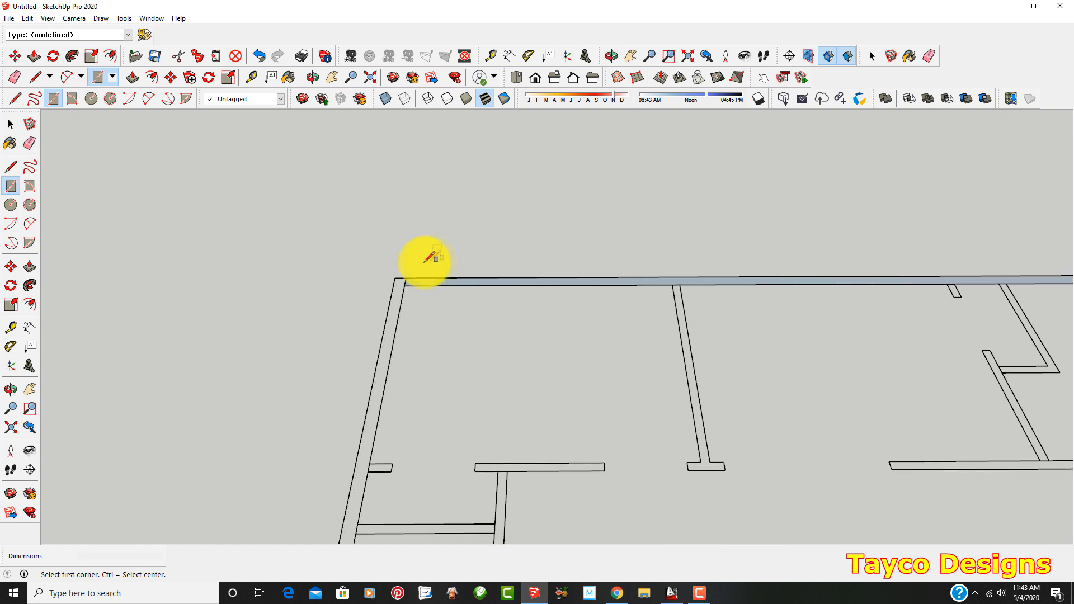
{"action": "scroll", "coordinate": [394, 274], "scroll_direction": "down", "scroll_amount": 5}
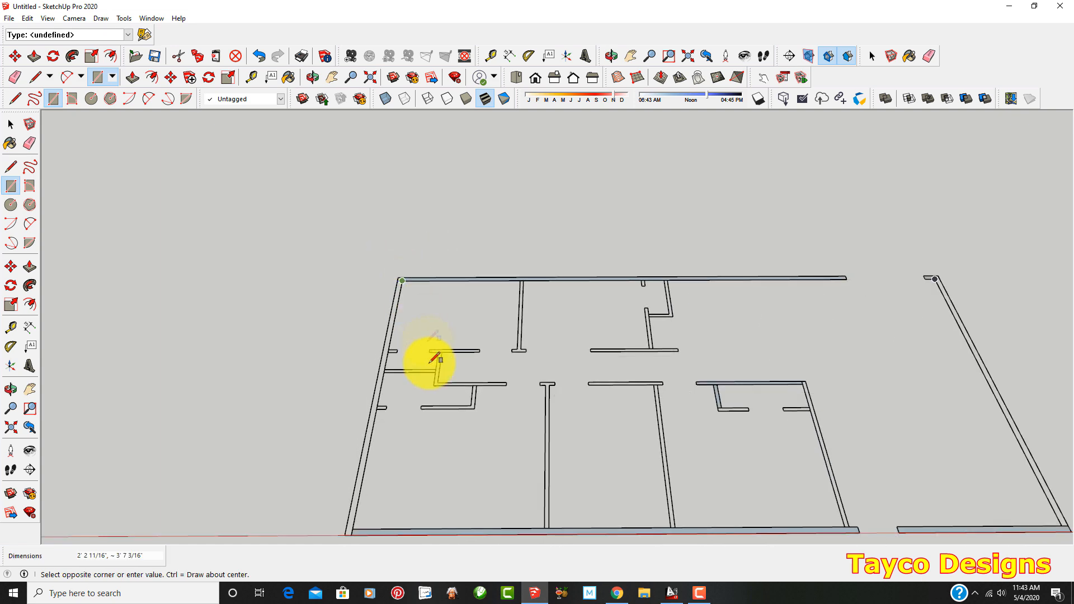
{"action": "scroll", "coordinate": [385, 464], "scroll_direction": "up", "scroll_amount": 2}
{"action": "scroll", "coordinate": [385, 433], "scroll_direction": "up", "scroll_amount": 1}
{"action": "left_click", "coordinate": [380, 419]}
Draw a rectangle over the exterior side wall at the open end of the copied plan, from the rear wall to the front wall
{"action": "scroll", "coordinate": [240, 415], "scroll_direction": "down", "scroll_amount": 3}
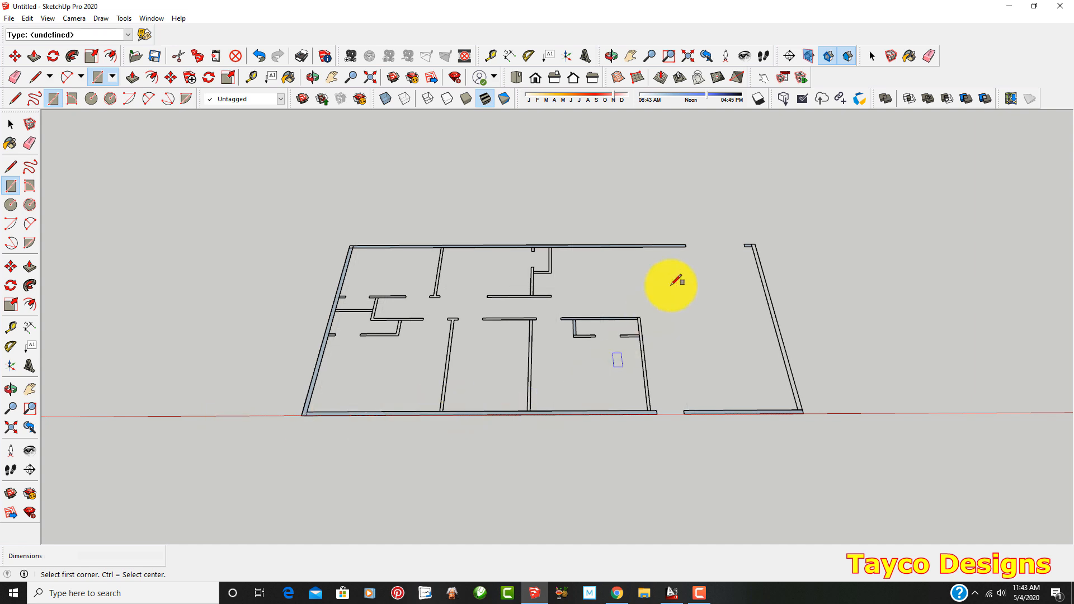
{"action": "scroll", "coordinate": [747, 249], "scroll_direction": "up", "scroll_amount": 3}
{"action": "scroll", "coordinate": [746, 250], "scroll_direction": "up", "scroll_amount": 2}
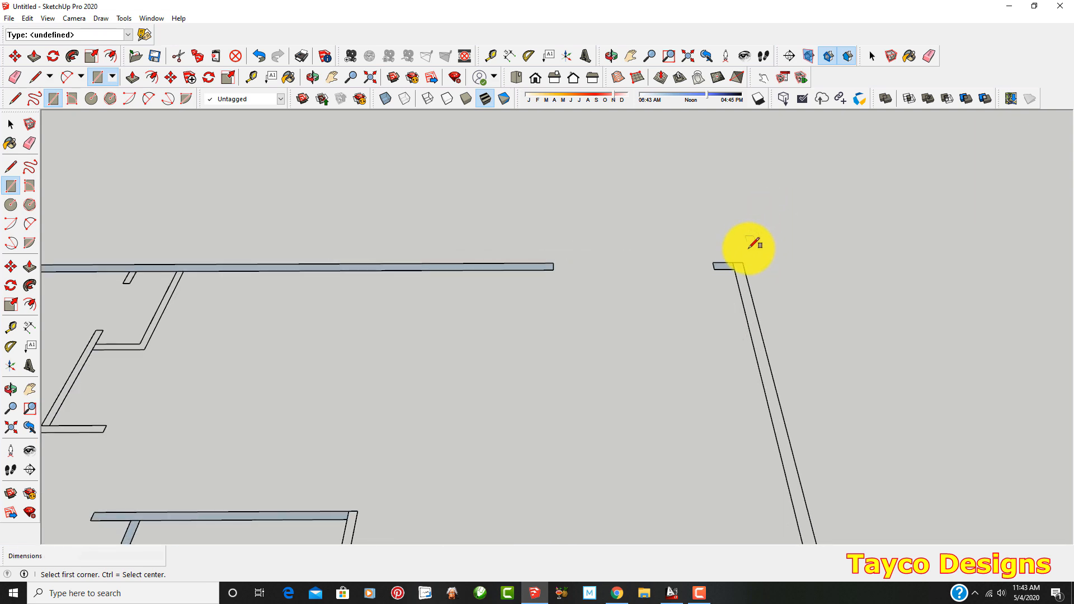
{"action": "left_click", "coordinate": [744, 262]}
{"action": "scroll", "coordinate": [695, 244], "scroll_direction": "down", "scroll_amount": 5}
{"action": "scroll", "coordinate": [731, 412], "scroll_direction": "up", "scroll_amount": 5}
{"action": "left_click", "coordinate": [739, 428]}
Select the copied plan's original linework to compare it with the traced wall rectangles, and clear the selection
{"action": "scroll", "coordinate": [712, 448], "scroll_direction": "down", "scroll_amount": 6}
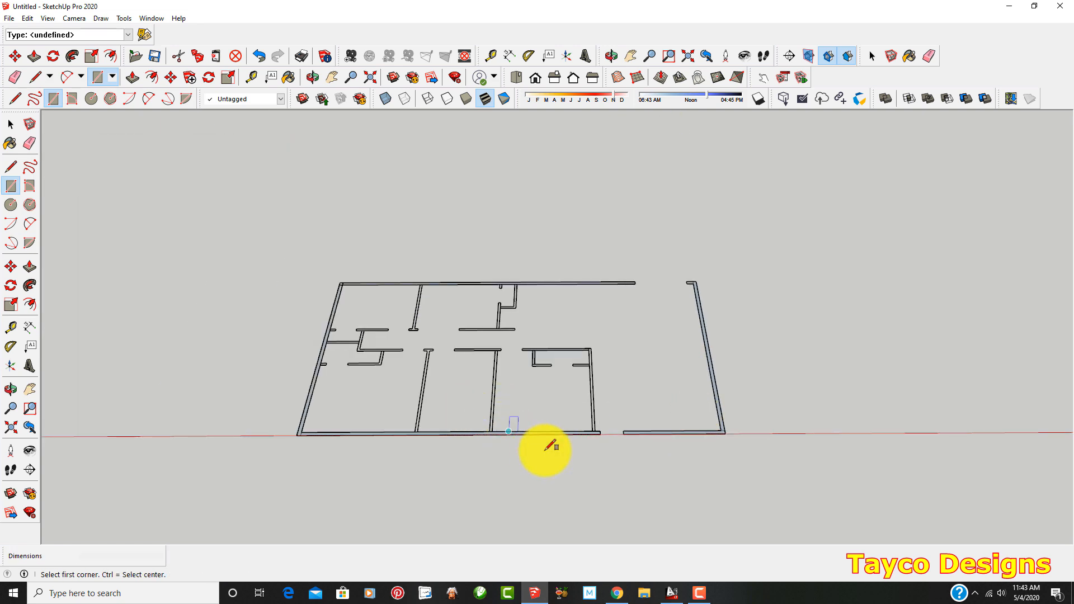
{"action": "scroll", "coordinate": [537, 447], "scroll_direction": "up", "scroll_amount": 1}
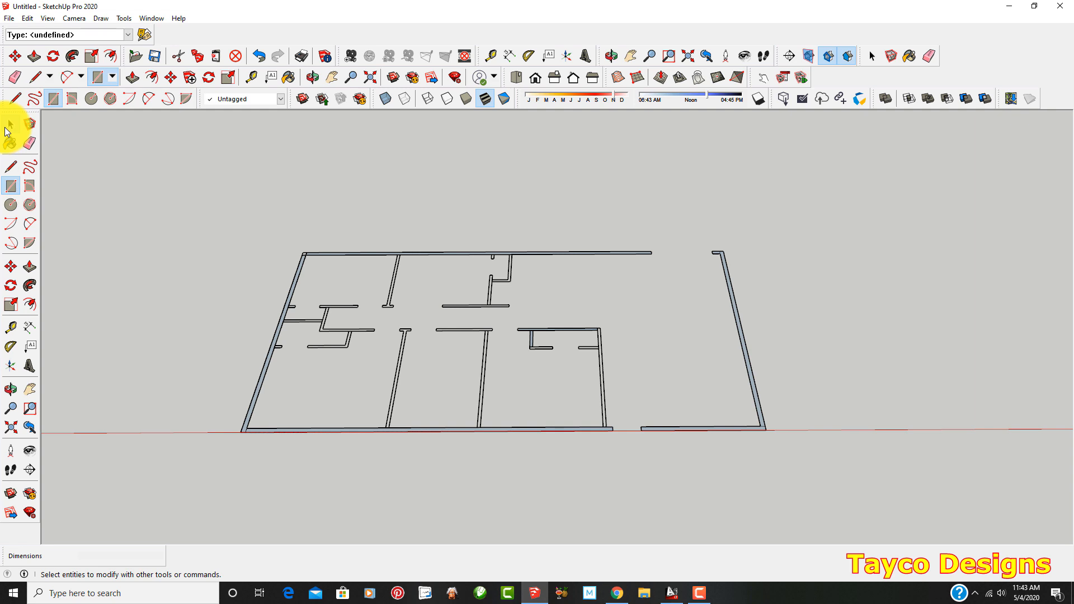
{"action": "left_click", "coordinate": [8, 127]}
{"action": "left_click", "coordinate": [647, 346]}
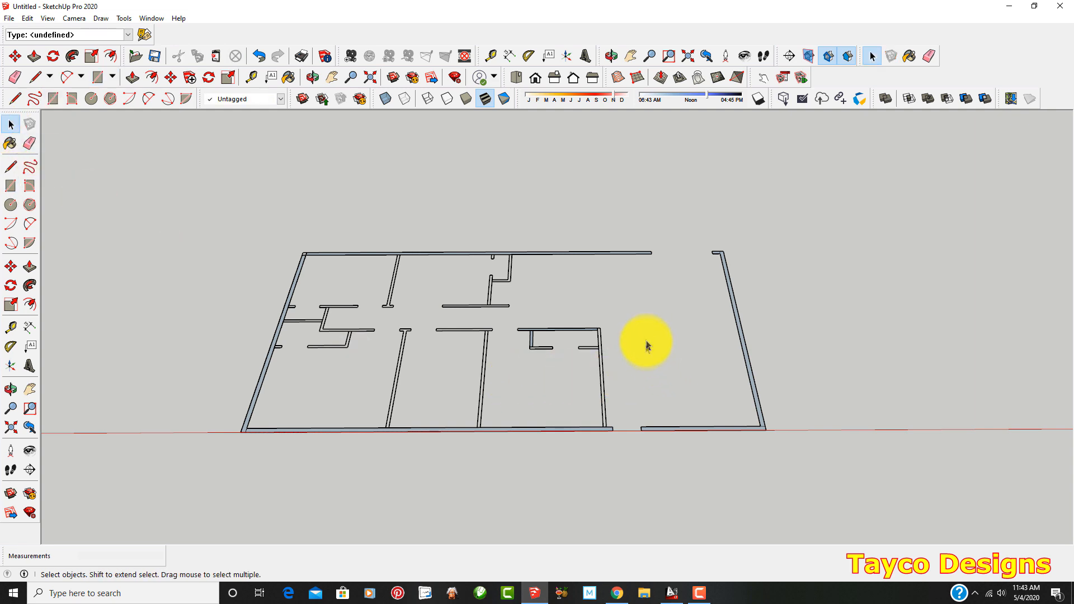
{"action": "triple_click", "coordinate": [547, 348]}
{"action": "scroll", "coordinate": [637, 376], "scroll_direction": "down", "scroll_amount": 7}
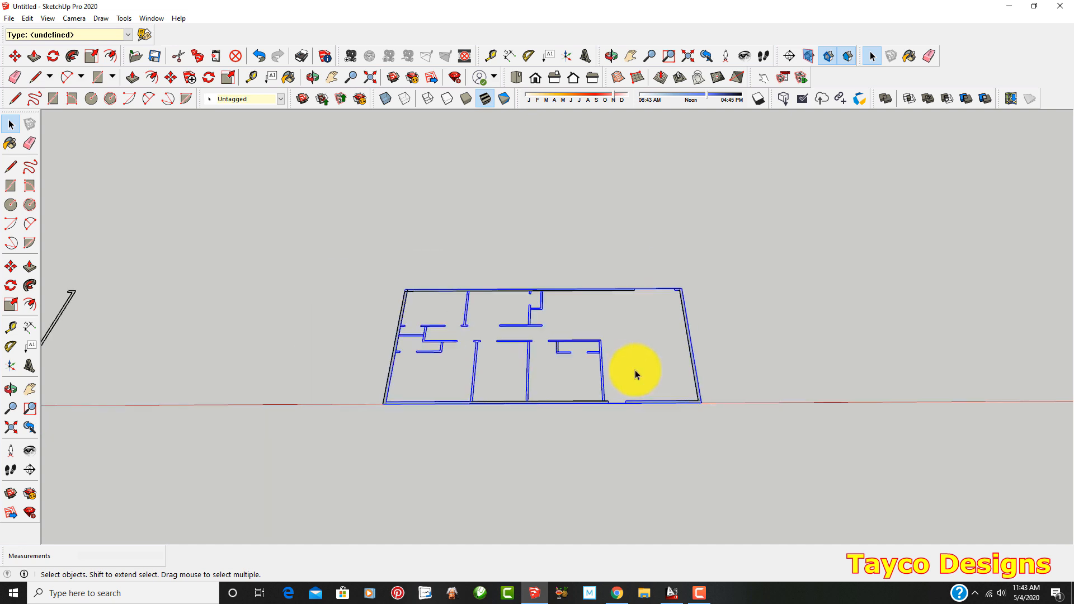
{"action": "scroll", "coordinate": [523, 381], "scroll_direction": "up", "scroll_amount": 2}
{"action": "scroll", "coordinate": [684, 360], "scroll_direction": "up", "scroll_amount": 3}
{"action": "scroll", "coordinate": [685, 360], "scroll_direction": "up", "scroll_amount": 1}
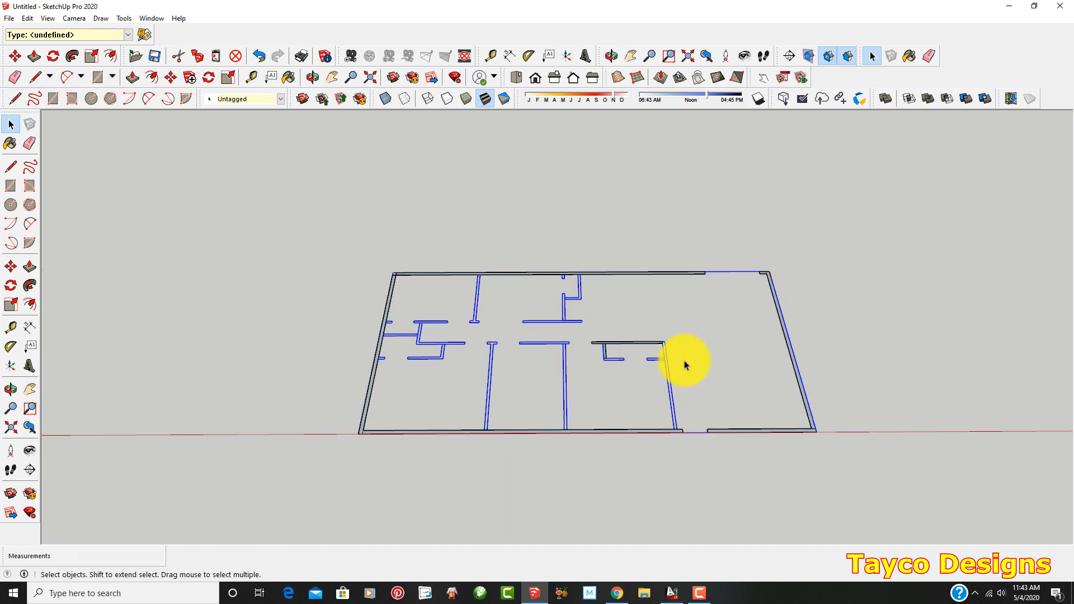
{"action": "scroll", "coordinate": [766, 355], "scroll_direction": "up", "scroll_amount": 1}
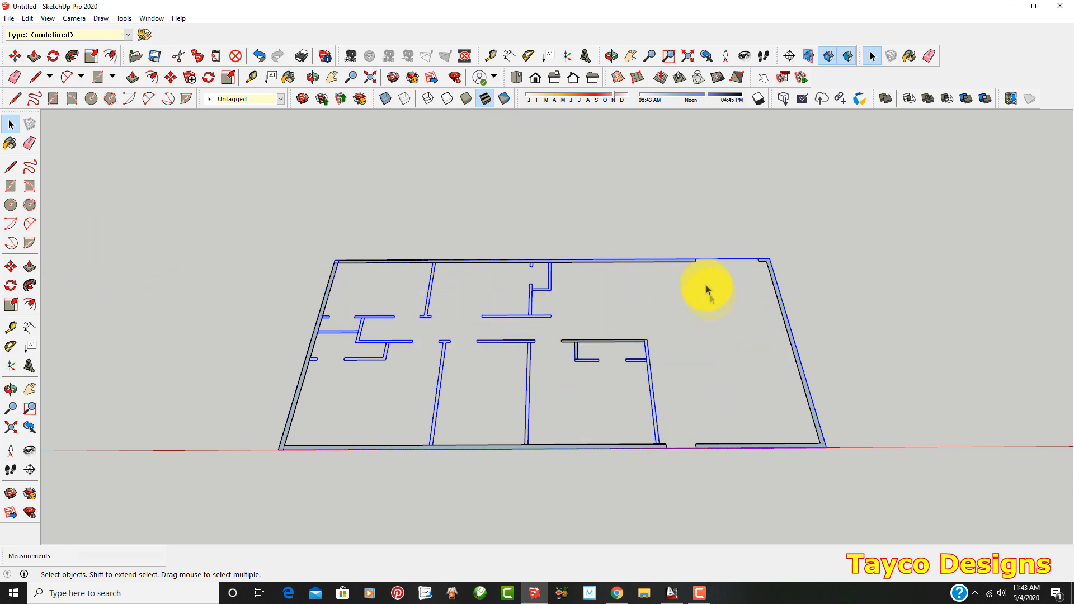
{"action": "scroll", "coordinate": [295, 321], "scroll_direction": "down", "scroll_amount": 1}
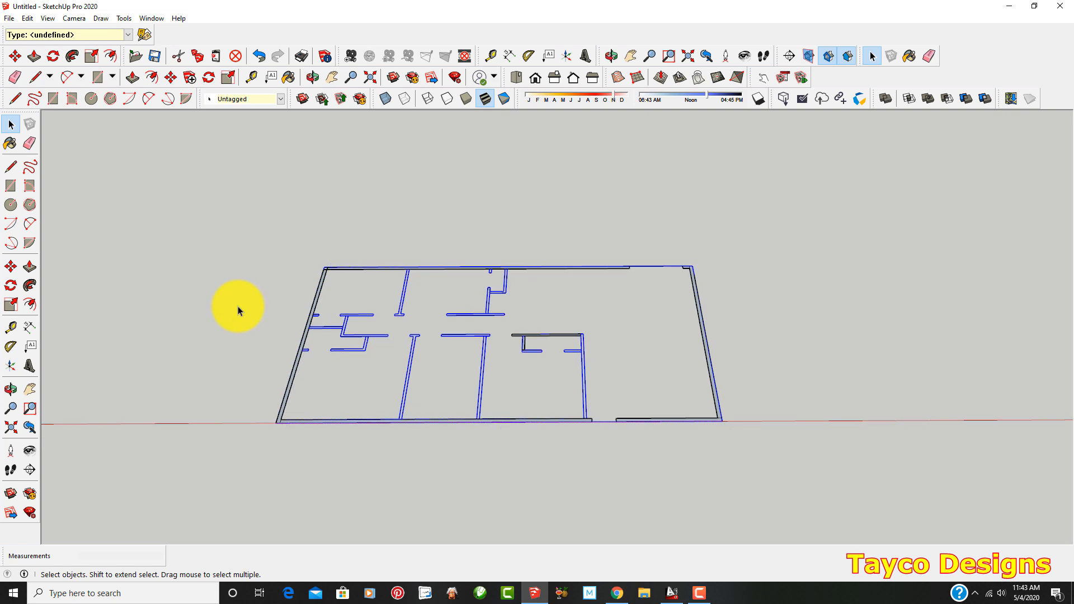
{"action": "left_click_drag", "start_coordinate": [564, 309], "coordinate": [979, 311]}
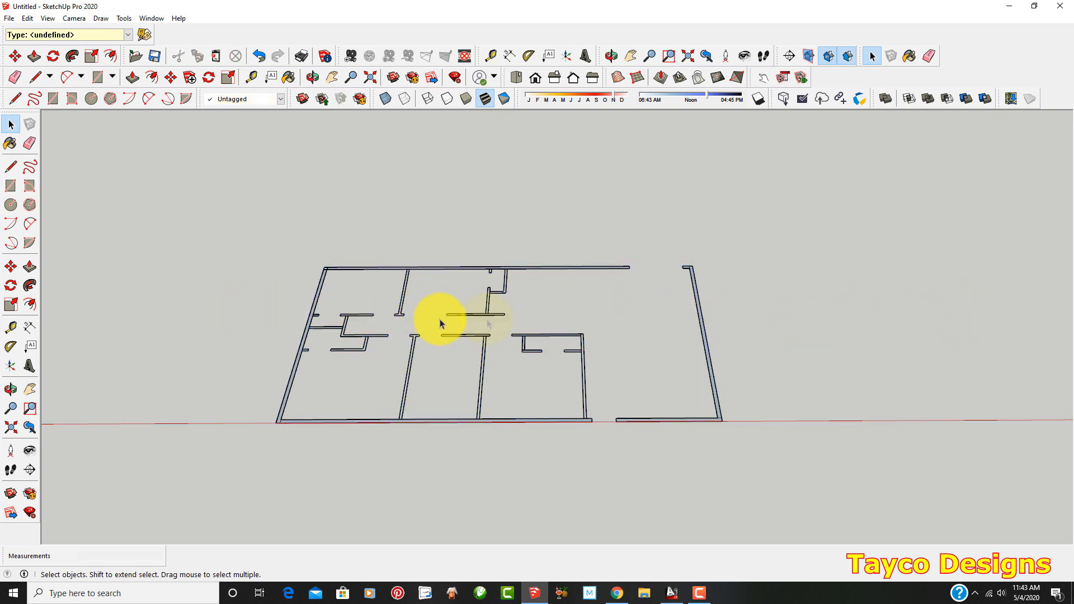
Move the copied plan's original linework sideways, clear of the traced wall rectangles, and deselect everything
{"action": "scroll", "coordinate": [472, 314], "scroll_direction": "up", "scroll_amount": 1}
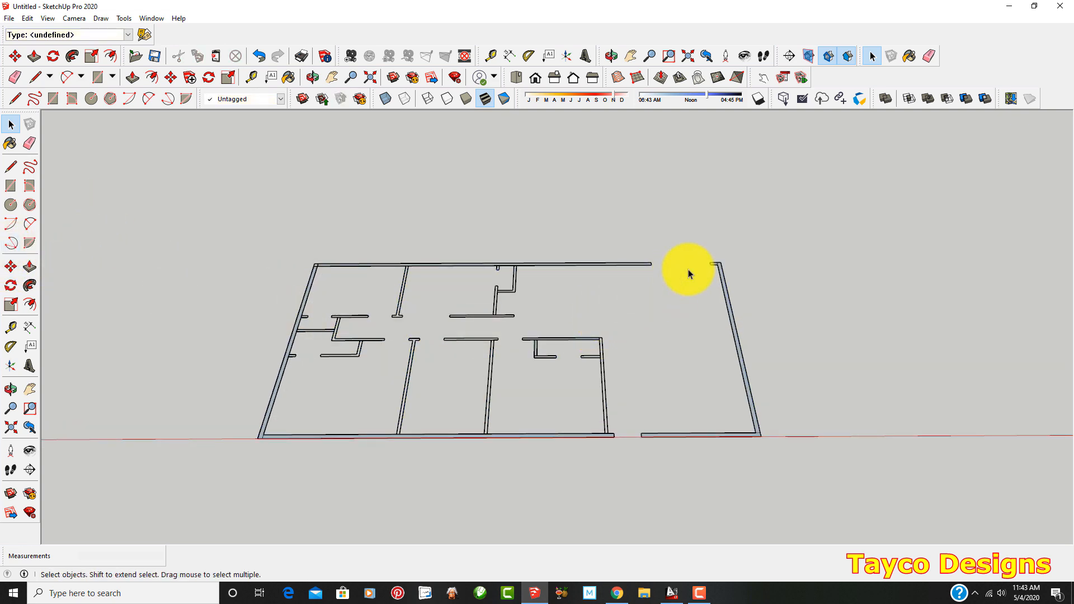
{"action": "triple_click", "coordinate": [415, 344]}
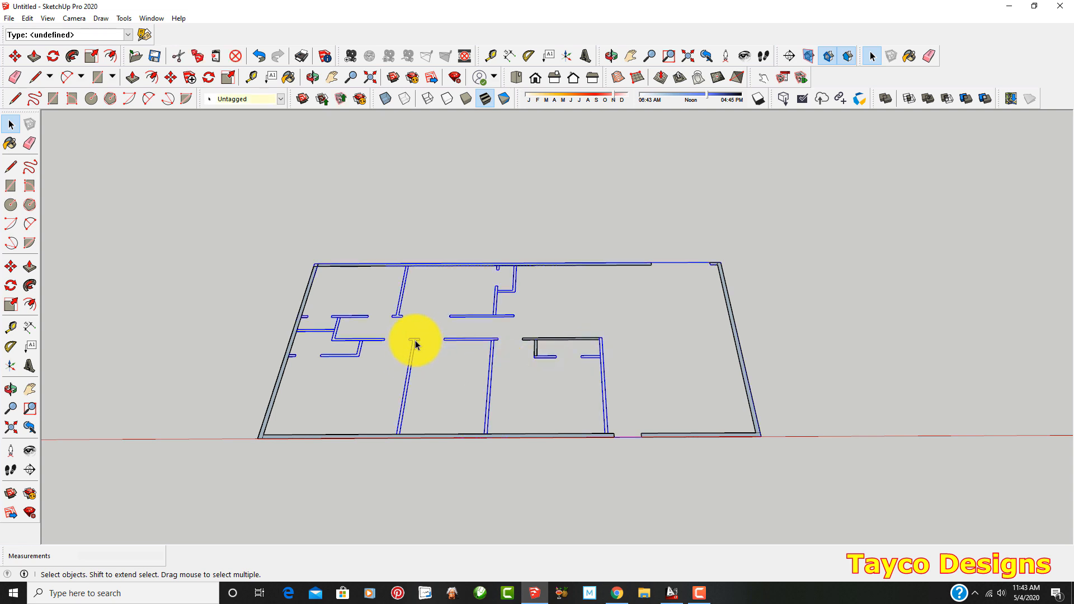
{"action": "left_click", "coordinate": [13, 267]}
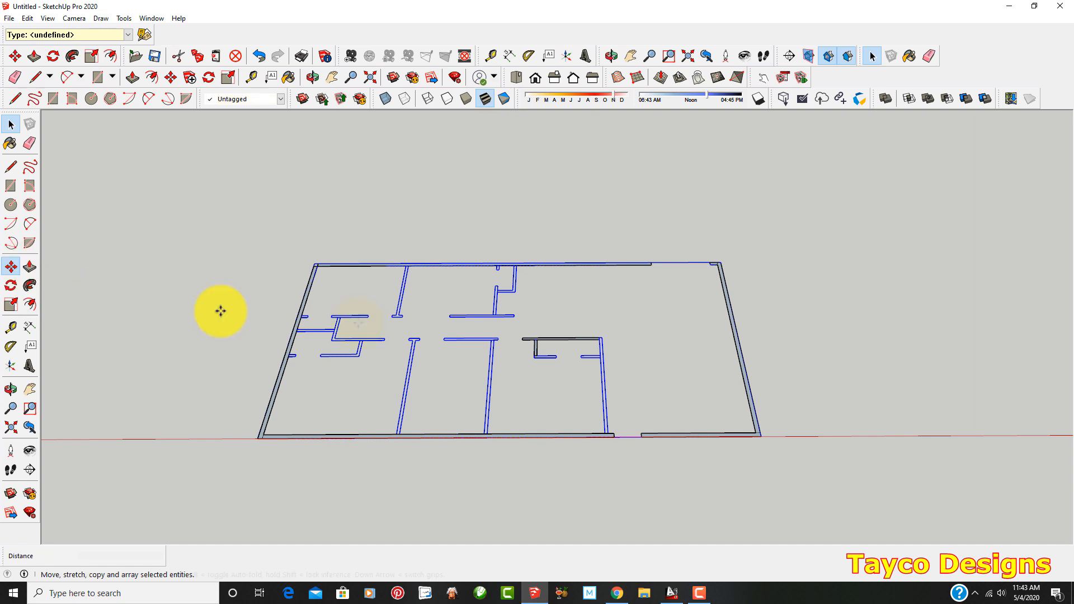
{"action": "left_click", "coordinate": [503, 328]}
{"action": "left_click", "coordinate": [966, 323]}
{"action": "scroll", "coordinate": [422, 376], "scroll_direction": "down", "scroll_amount": 5}
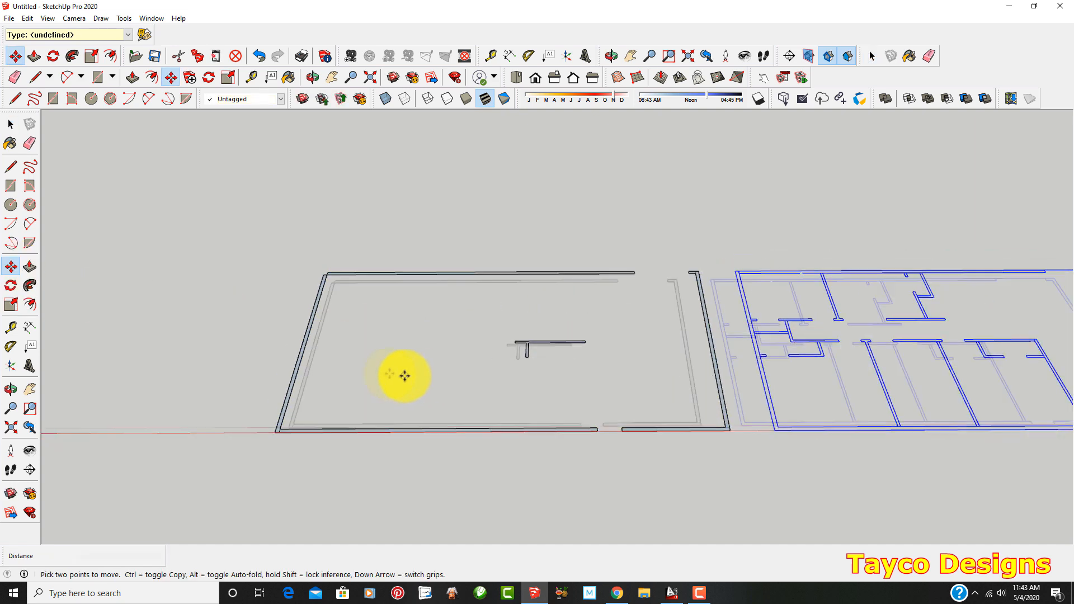
{"action": "key", "text": "ctrl+t"}
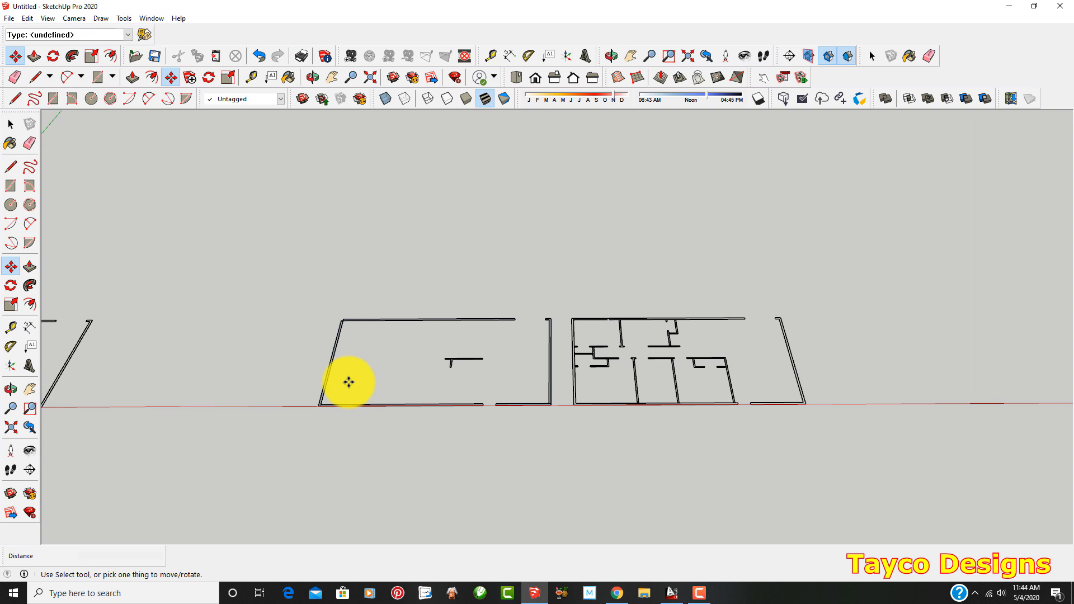
Try to move the closet walls of the exploded plan near the origin about 33' away, outside the exterior side wall
{"action": "middle_click_drag", "start_coordinate": [349, 382], "coordinate": [322, 419]}
{"action": "scroll", "coordinate": [545, 472], "scroll_direction": "down", "scroll_amount": 2}
{"action": "scroll", "coordinate": [703, 446], "scroll_direction": "down", "scroll_amount": 2}
{"action": "scroll", "coordinate": [135, 462], "scroll_direction": "up", "scroll_amount": 2}
{"action": "scroll", "coordinate": [261, 468], "scroll_direction": "up", "scroll_amount": 2}
{"action": "scroll", "coordinate": [301, 433], "scroll_direction": "up", "scroll_amount": 5}
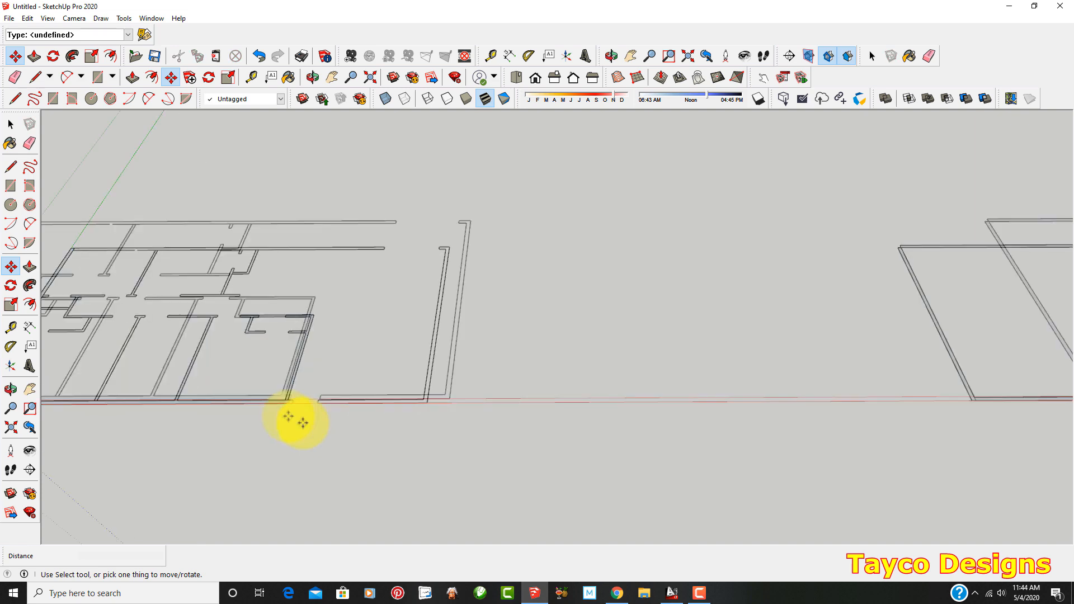
{"action": "scroll", "coordinate": [201, 281], "scroll_direction": "up", "scroll_amount": 1}
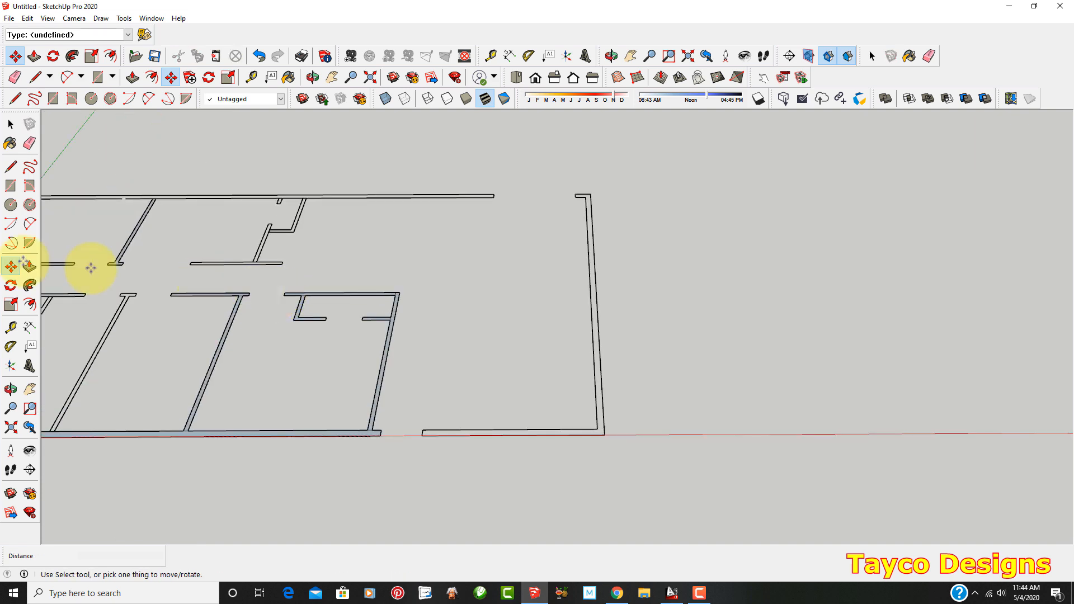
{"action": "left_click", "coordinate": [9, 128]}
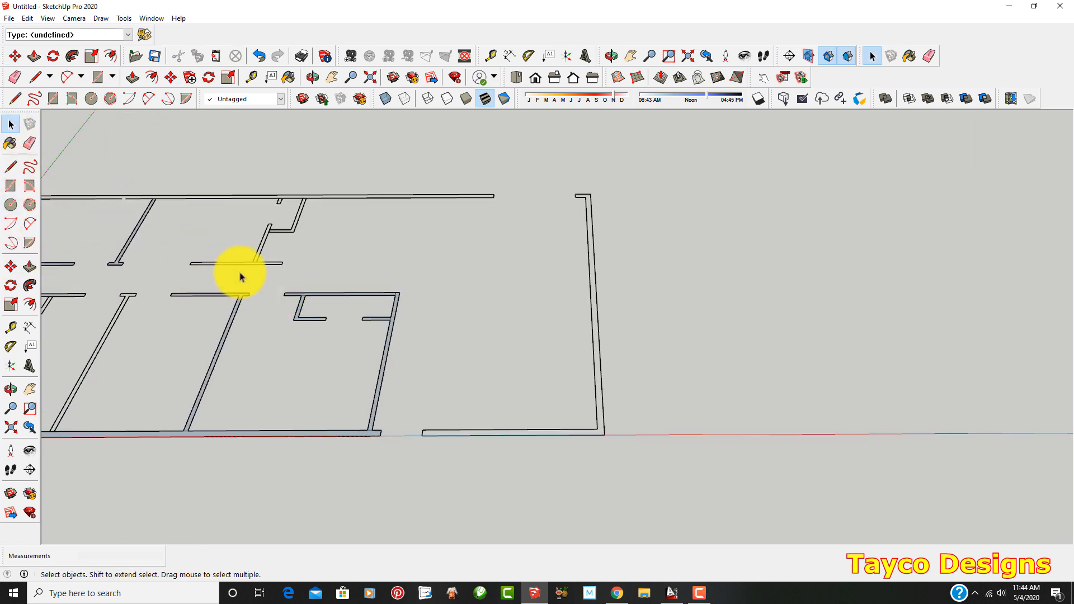
{"action": "left_click_drag", "start_coordinate": [266, 271], "coordinate": [435, 352]}
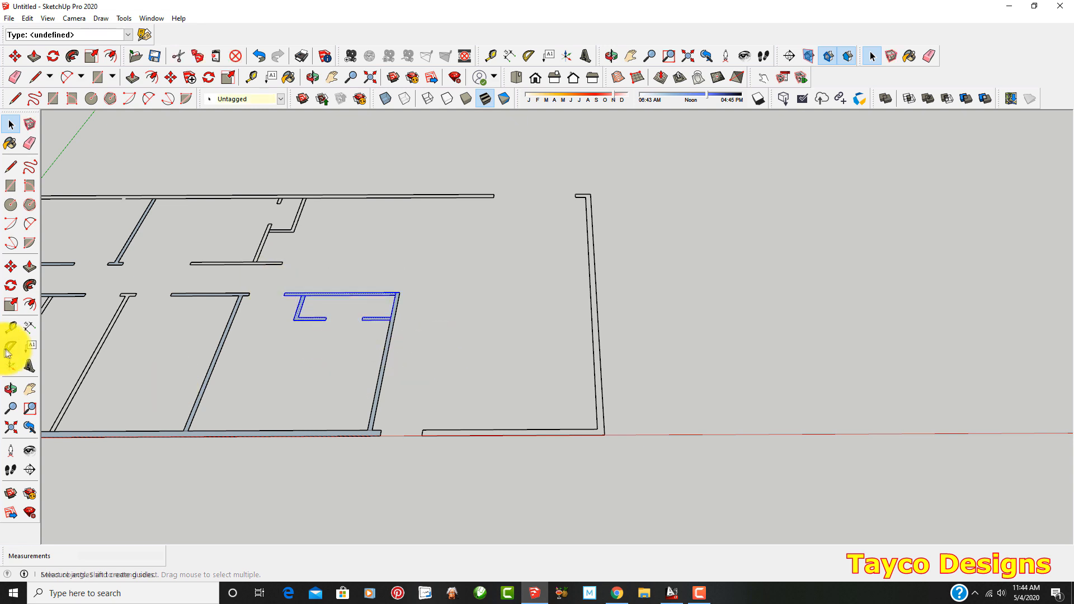
{"action": "left_click", "coordinate": [9, 268]}
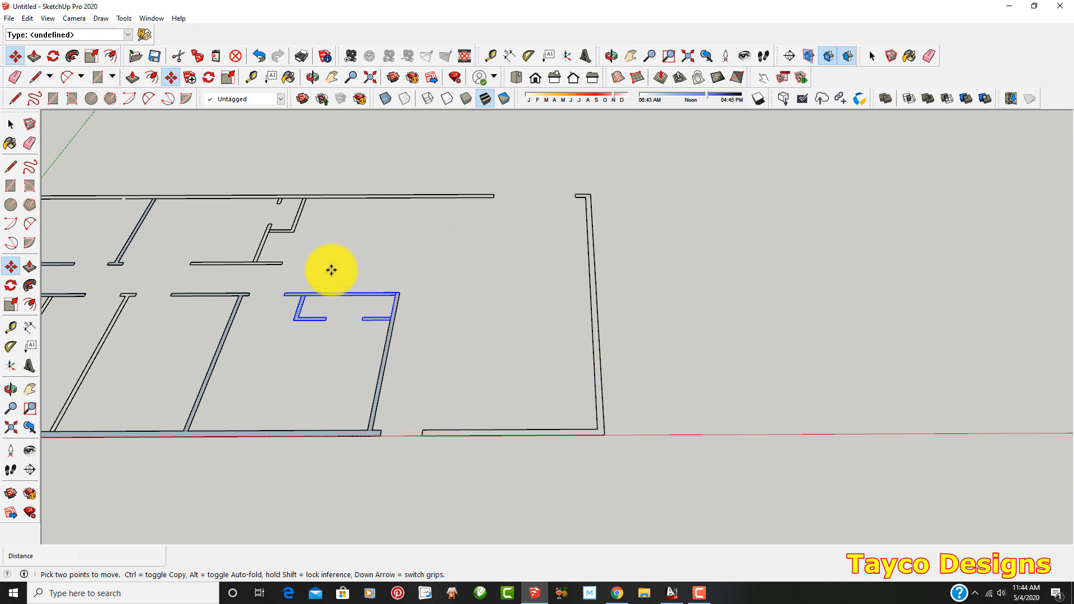
{"action": "left_click", "coordinate": [345, 291]}
{"action": "scroll", "coordinate": [344, 291], "scroll_direction": "down", "scroll_amount": 1}
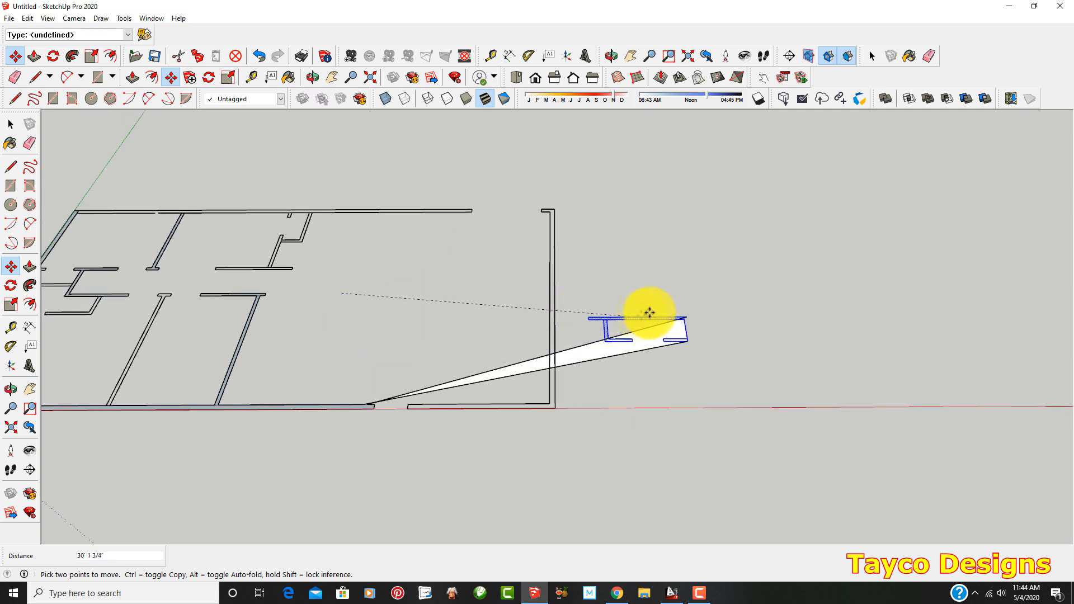
{"action": "left_click", "coordinate": [664, 300]}
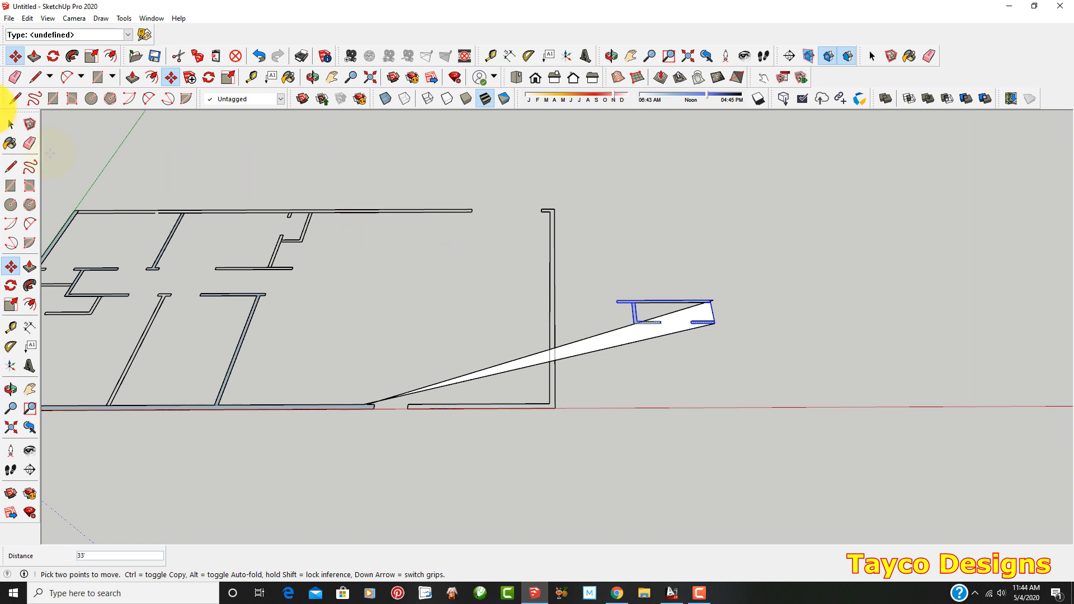
Undo the move of the exploded plan's closet walls
{"action": "left_click", "coordinate": [11, 130]}
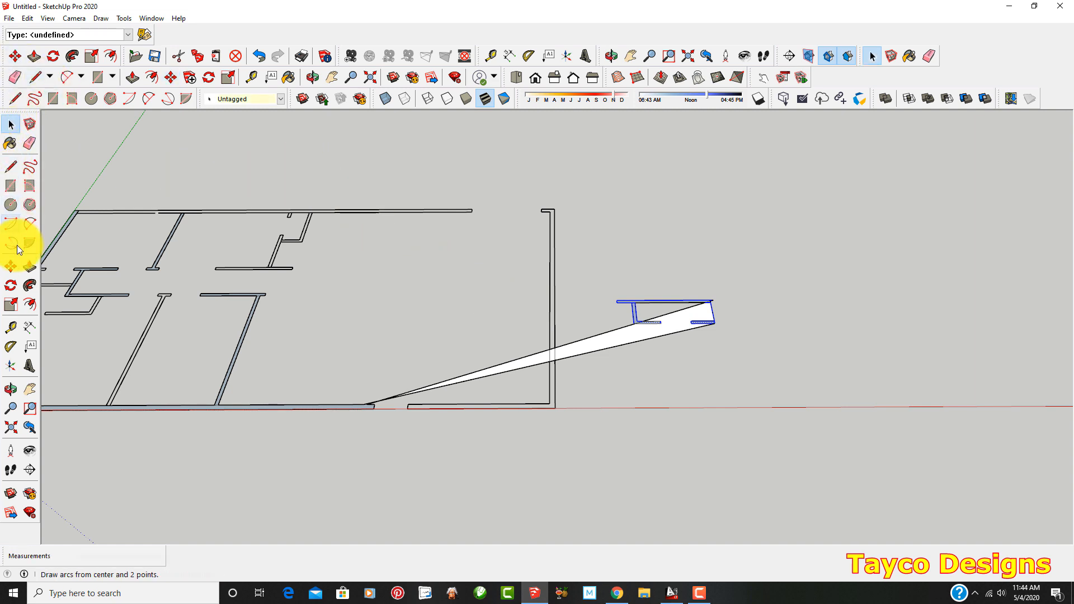
{"action": "left_click", "coordinate": [263, 55]}
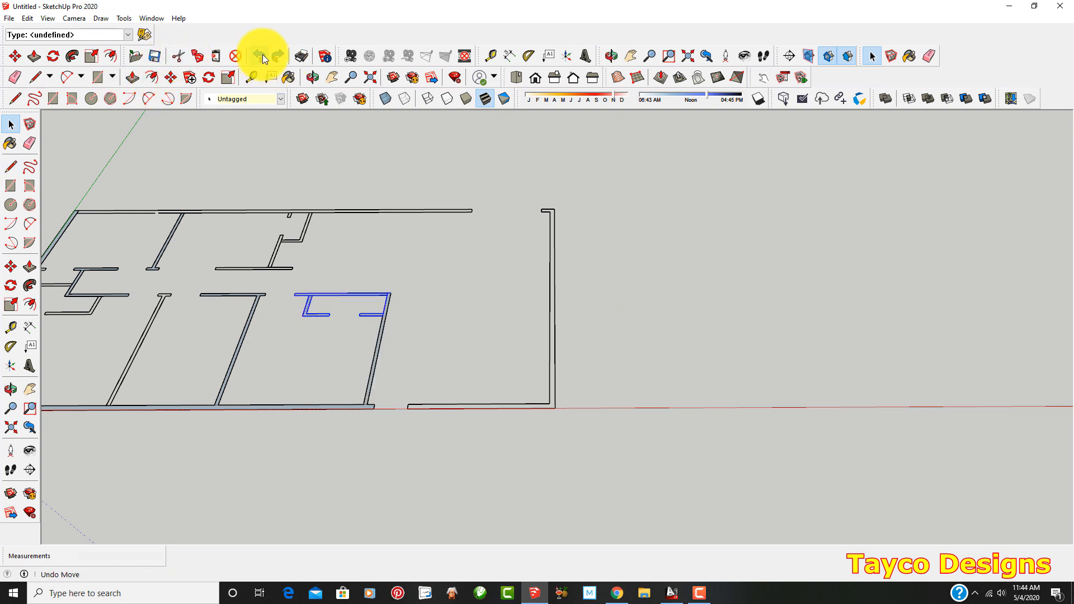
{"action": "middle_click_drag", "start_coordinate": [347, 167], "coordinate": [331, 362]}
{"action": "scroll", "coordinate": [330, 361], "scroll_direction": "down", "scroll_amount": 4}
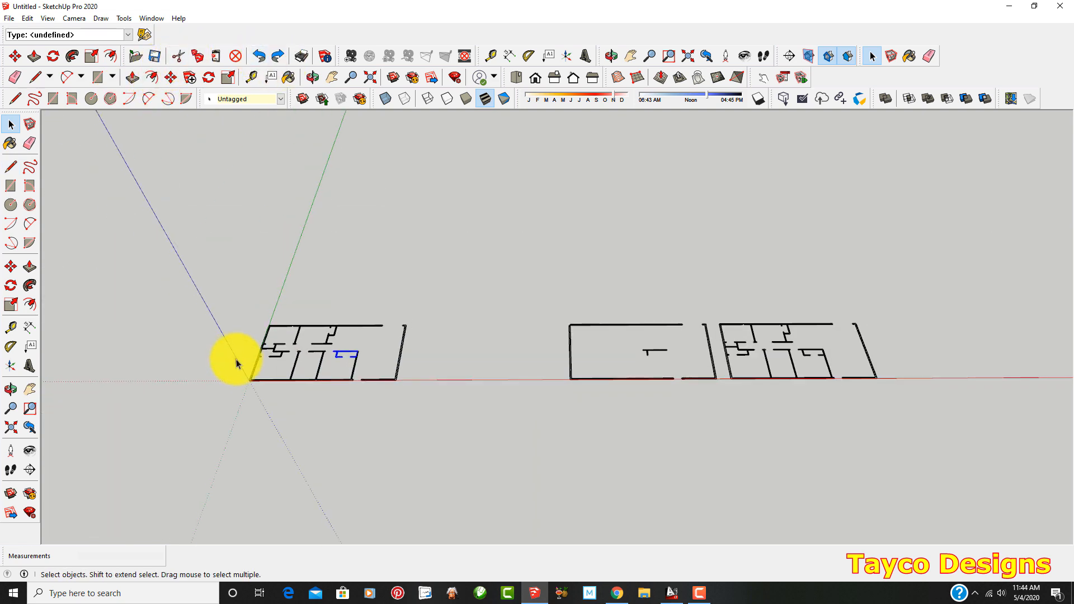
Push/Pull the short stub face of the traced T-shaped interior wall up to a height of 8'
{"action": "scroll", "coordinate": [232, 360], "scroll_direction": "down", "scroll_amount": 1}
{"action": "scroll", "coordinate": [551, 390], "scroll_direction": "up", "scroll_amount": 1}
{"action": "scroll", "coordinate": [493, 364], "scroll_direction": "down", "scroll_amount": 1}
{"action": "scroll", "coordinate": [251, 372], "scroll_direction": "up", "scroll_amount": 2}
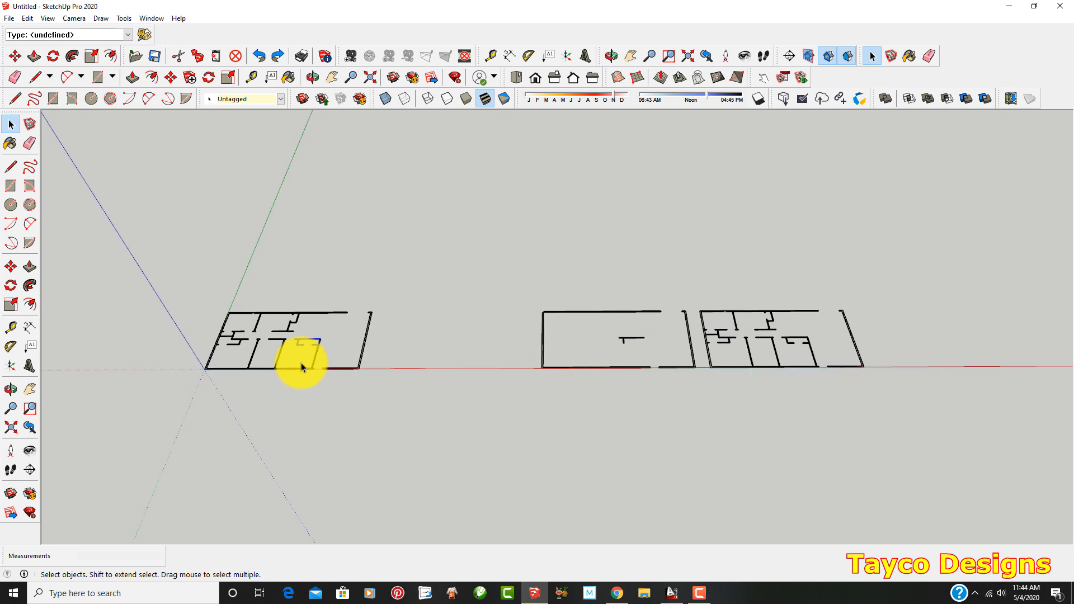
{"action": "scroll", "coordinate": [539, 387], "scroll_direction": "up", "scroll_amount": 1}
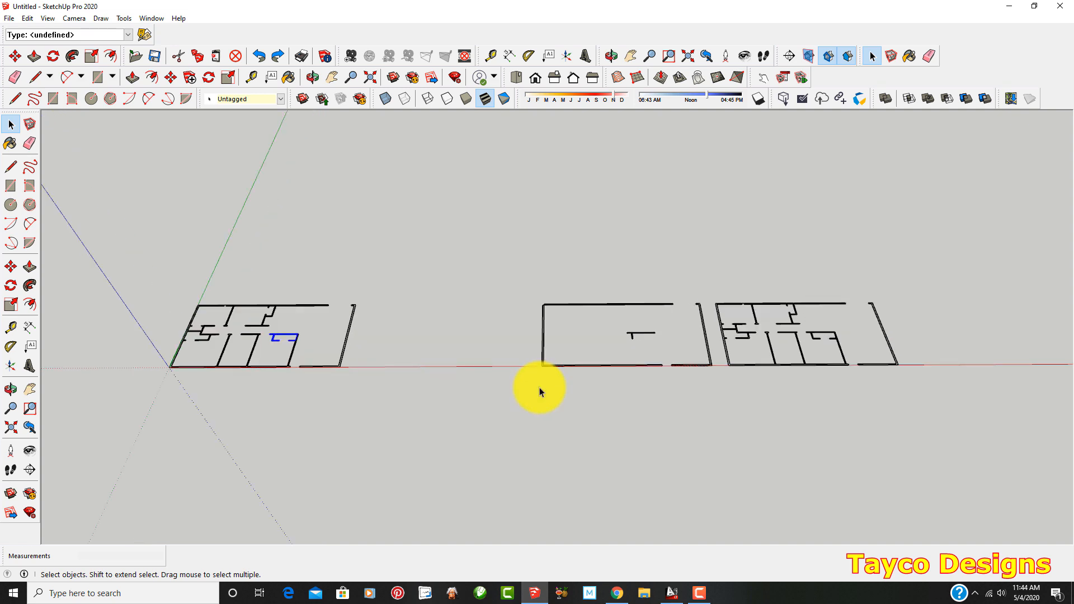
{"action": "scroll", "coordinate": [539, 385], "scroll_direction": "up", "scroll_amount": 5}
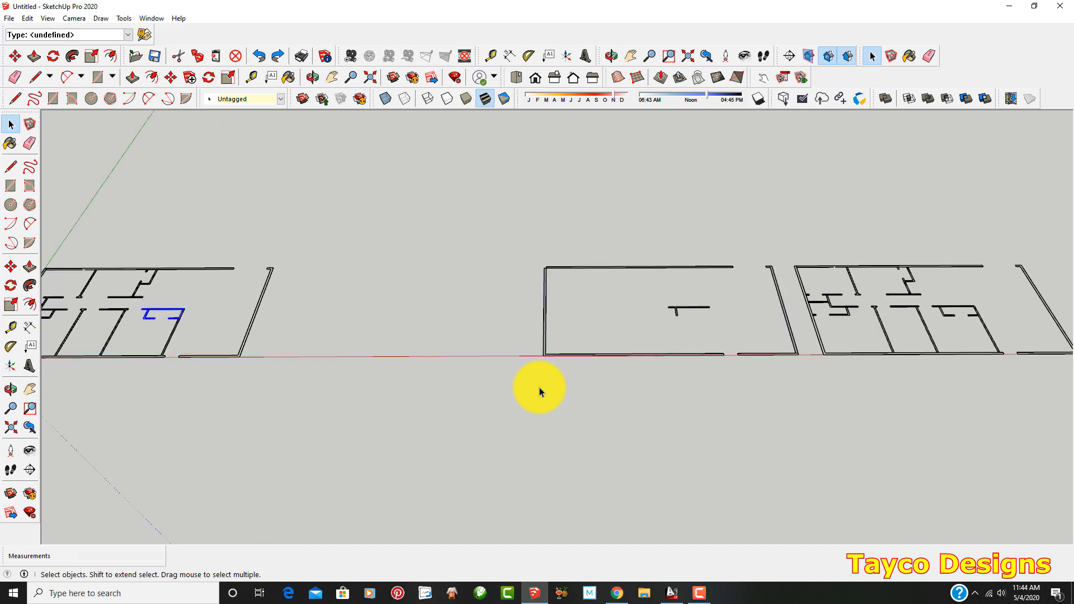
{"action": "scroll", "coordinate": [403, 355], "scroll_direction": "down", "scroll_amount": 3}
{"action": "scroll", "coordinate": [527, 392], "scroll_direction": "up", "scroll_amount": 6}
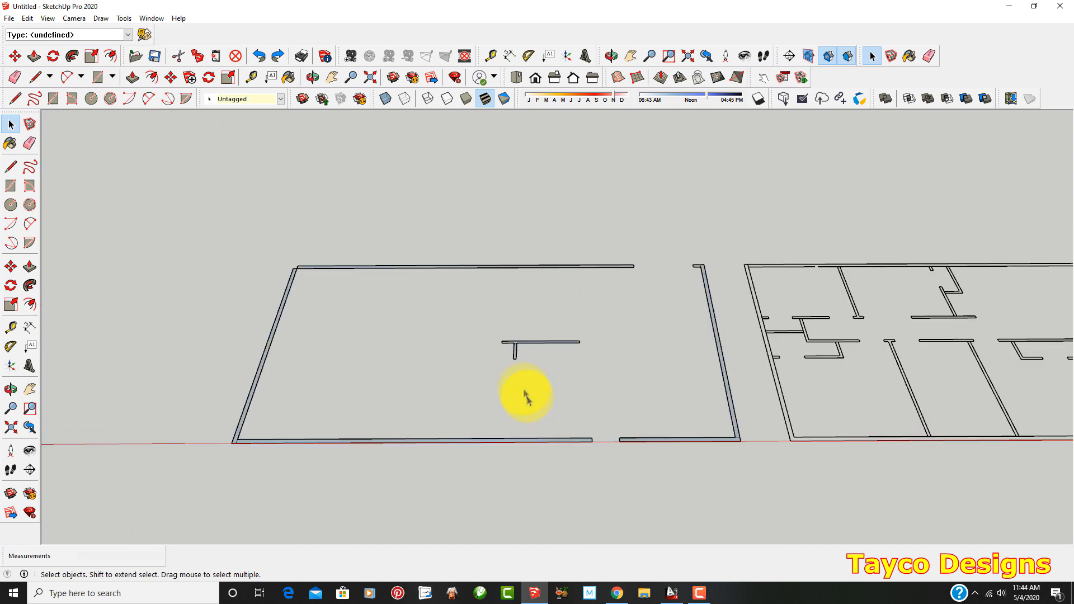
{"action": "scroll", "coordinate": [565, 316], "scroll_direction": "up", "scroll_amount": 3}
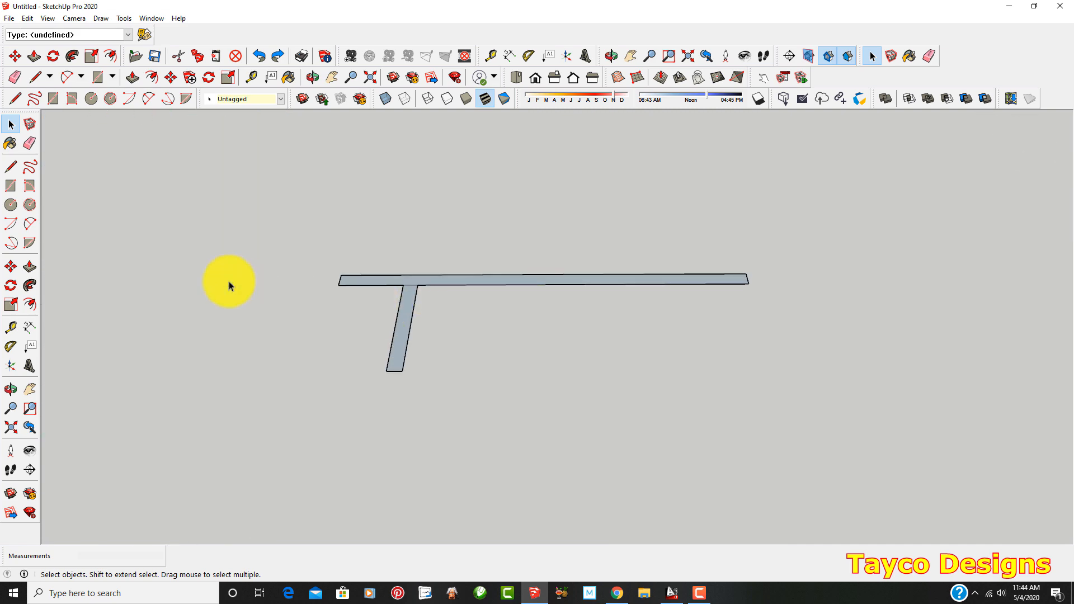
{"action": "left_click", "coordinate": [30, 268]}
{"action": "left_click", "coordinate": [412, 299]}
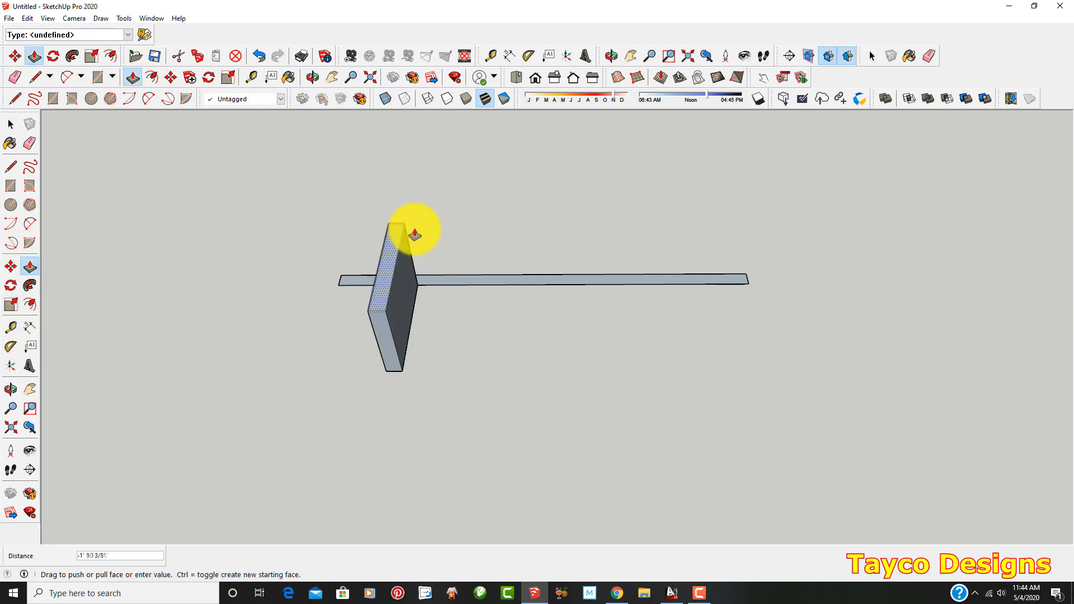
{"action": "type", "text": "8'"}
{"action": "key", "text": "Return"}
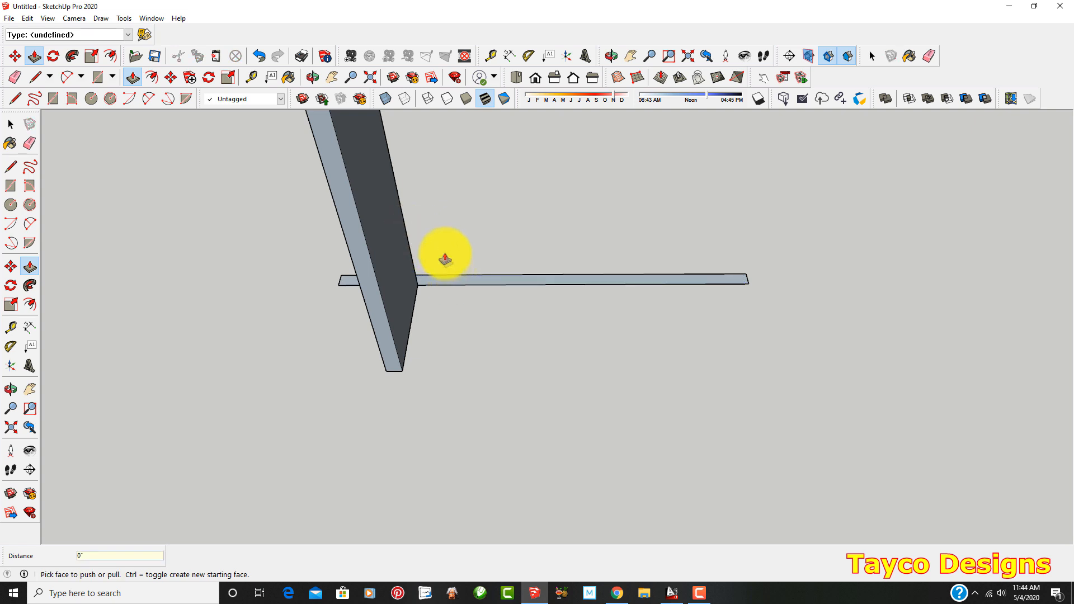
Push/Pull the long face of the T-shaped interior wall to the same height as the stub, and compare all three plans
{"action": "scroll", "coordinate": [437, 263], "scroll_direction": "up", "scroll_amount": 3}
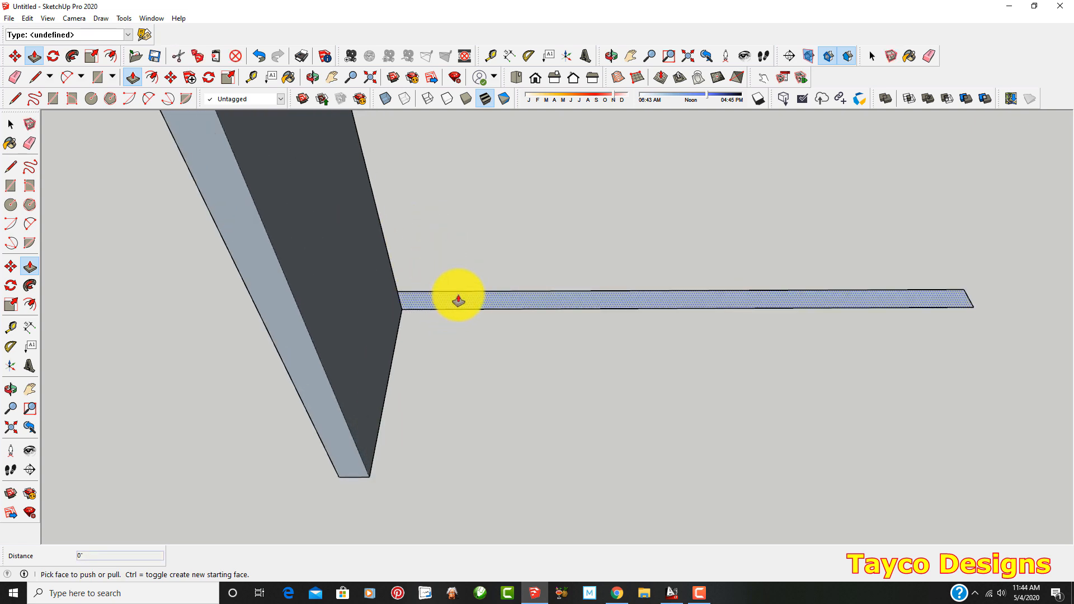
{"action": "scroll", "coordinate": [458, 301], "scroll_direction": "down", "scroll_amount": 6}
{"action": "scroll", "coordinate": [429, 288], "scroll_direction": "down", "scroll_amount": 5}
{"action": "scroll", "coordinate": [520, 269], "scroll_direction": "up", "scroll_amount": 2}
{"action": "scroll", "coordinate": [533, 295], "scroll_direction": "down", "scroll_amount": 6}
{"action": "scroll", "coordinate": [424, 305], "scroll_direction": "up", "scroll_amount": 1}
{"action": "scroll", "coordinate": [423, 305], "scroll_direction": "up", "scroll_amount": 1}
{"action": "scroll", "coordinate": [422, 304], "scroll_direction": "down", "scroll_amount": 1}
{"action": "scroll", "coordinate": [763, 314], "scroll_direction": "up", "scroll_amount": 1}
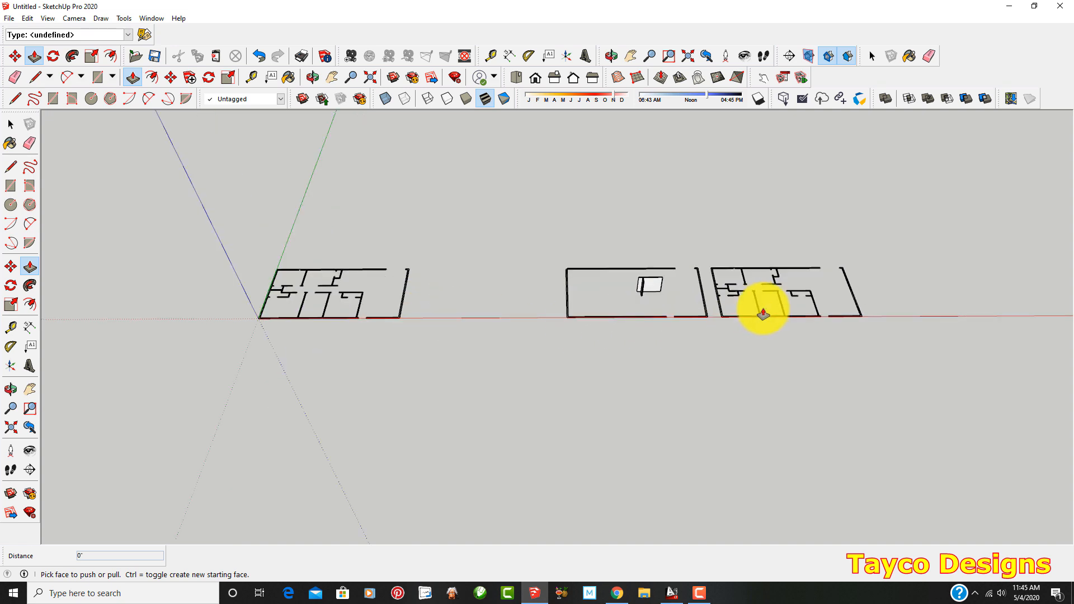